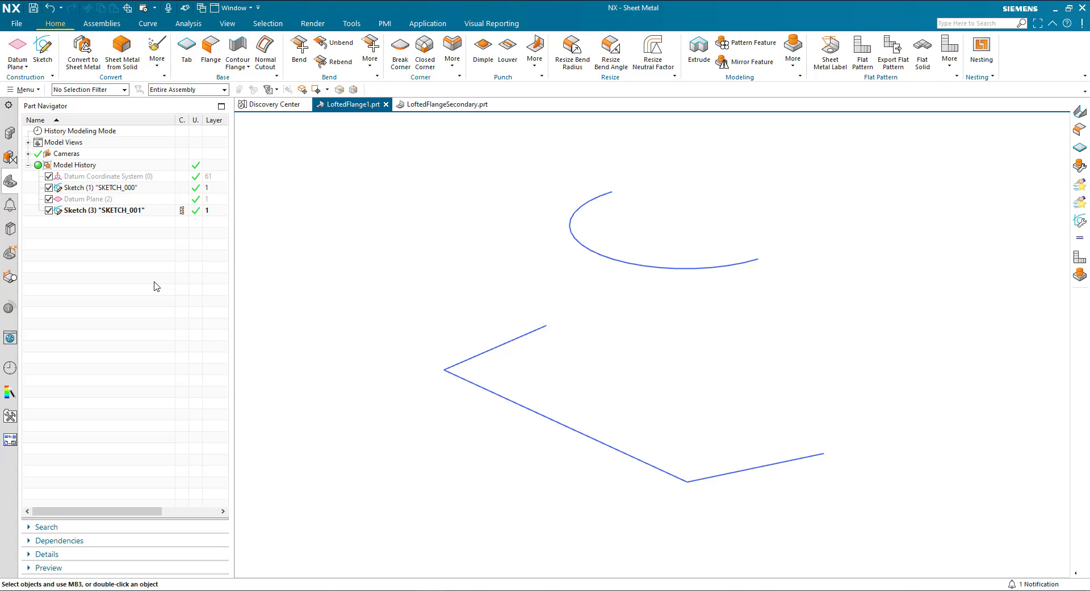
Step: Start a 3 mm Lofted Flange with the three connected lines as start section and the arc as end section
{"action": "left_click", "coordinate": [241, 66]}
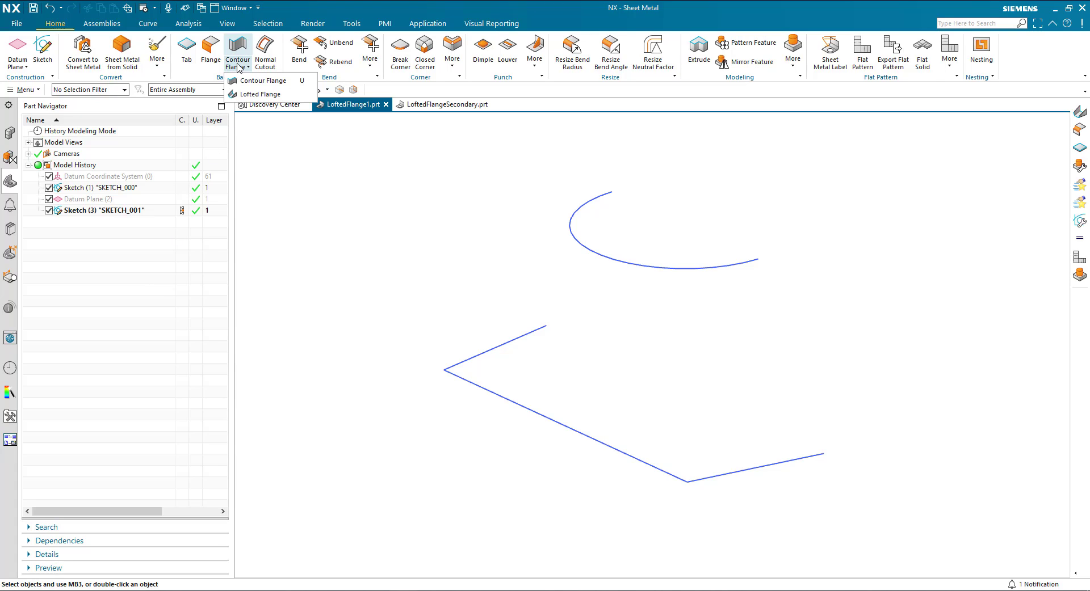
{"action": "left_click", "coordinate": [245, 95]}
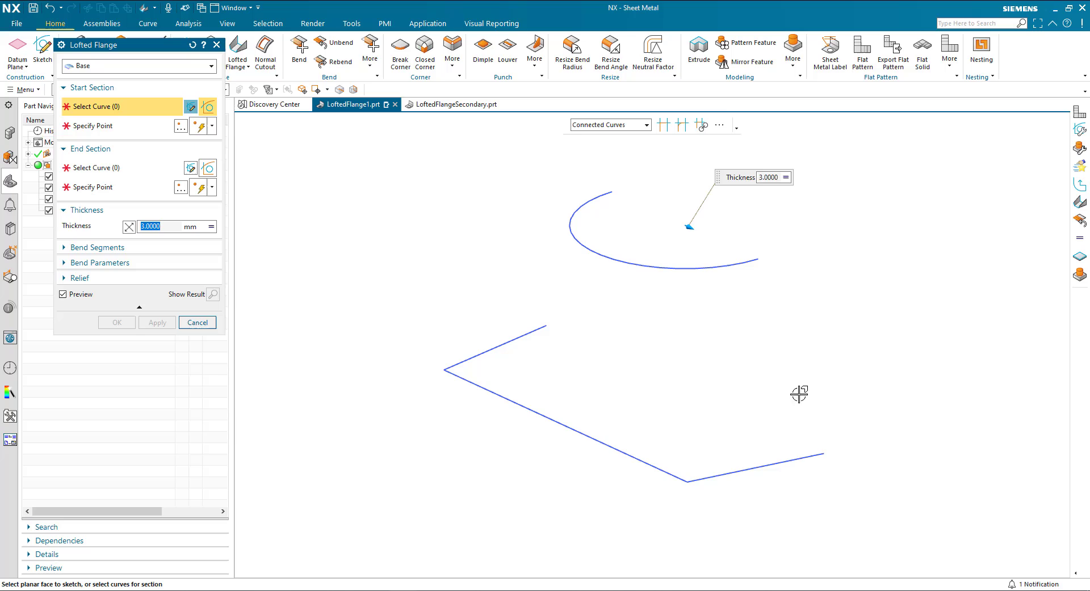
{"action": "left_click", "coordinate": [800, 453]}
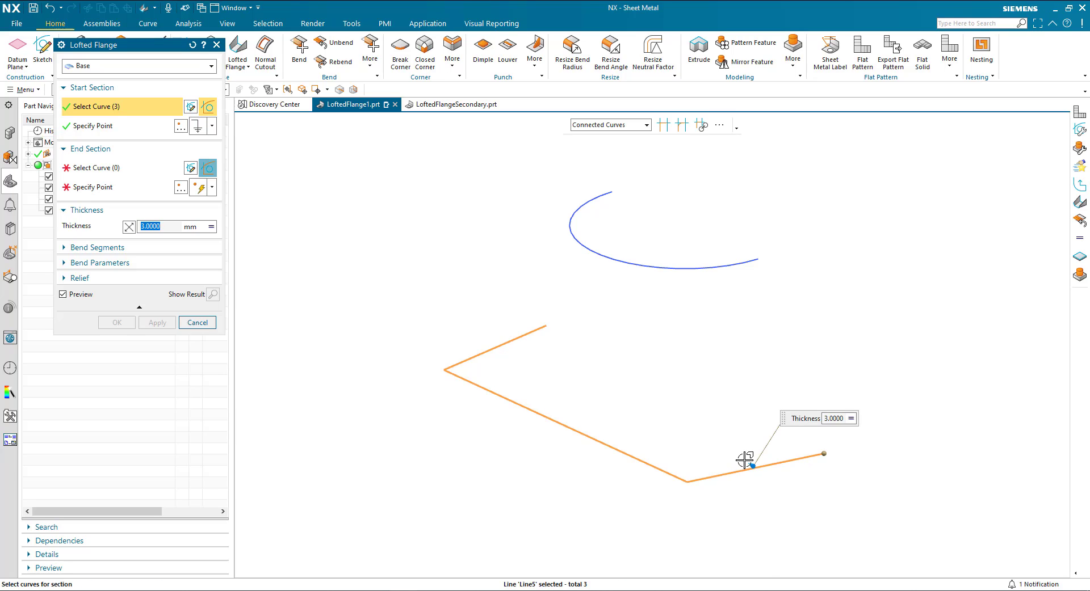
{"action": "left_click", "coordinate": [753, 464]}
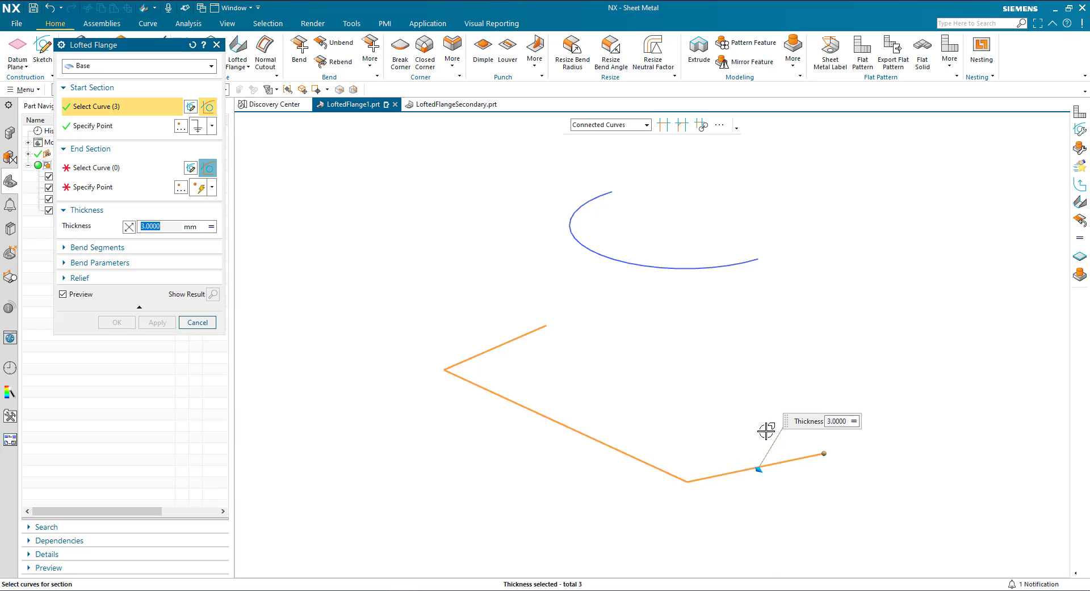
{"action": "middle_click", "coordinate": [752, 335]}
{"action": "left_click", "coordinate": [754, 265]}
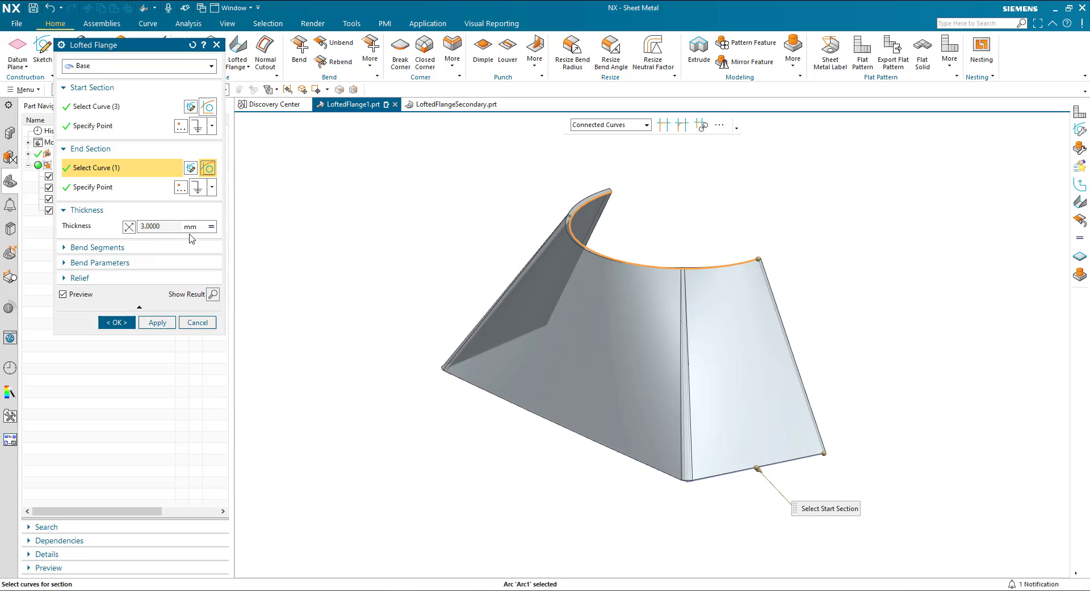
Step: Under Bend Segments, switch the lofted flange's Bending Method from Formed to Advanced
{"action": "left_click", "coordinate": [99, 248]}
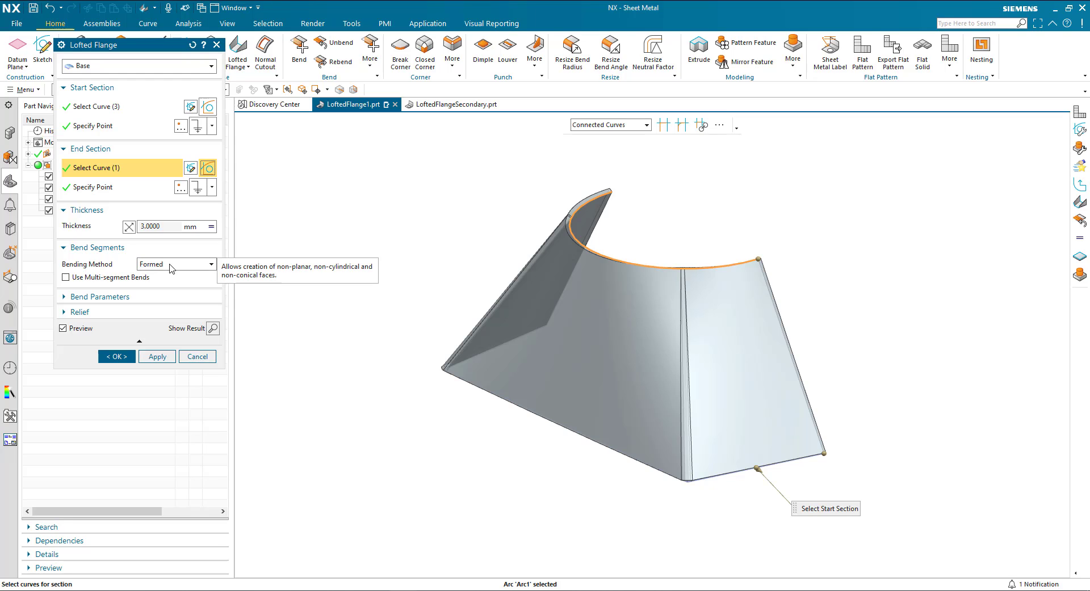
{"action": "left_click", "coordinate": [171, 269]}
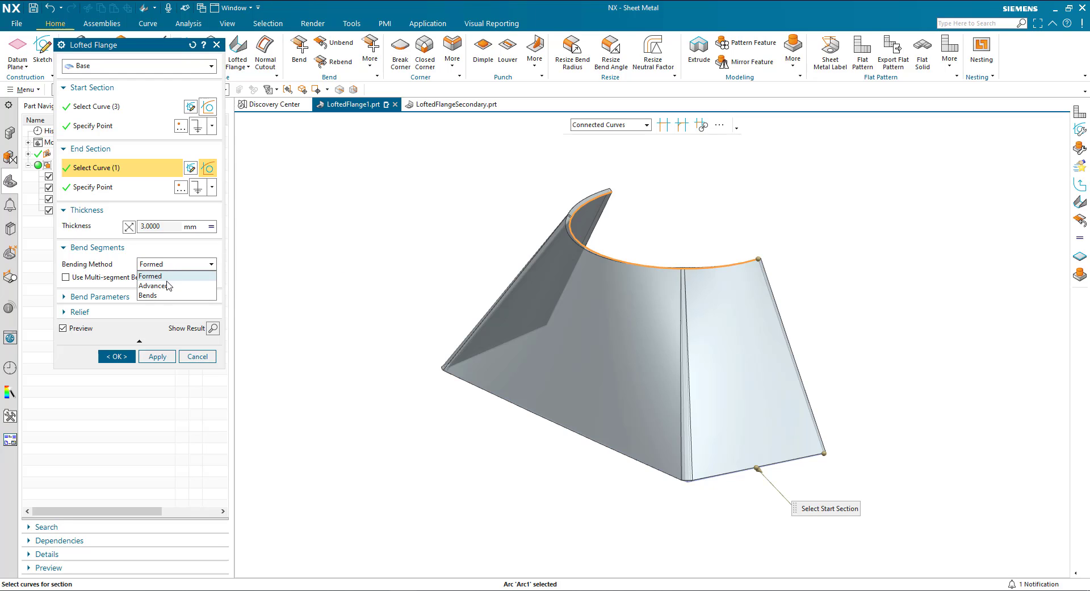
{"action": "left_click", "coordinate": [168, 285]}
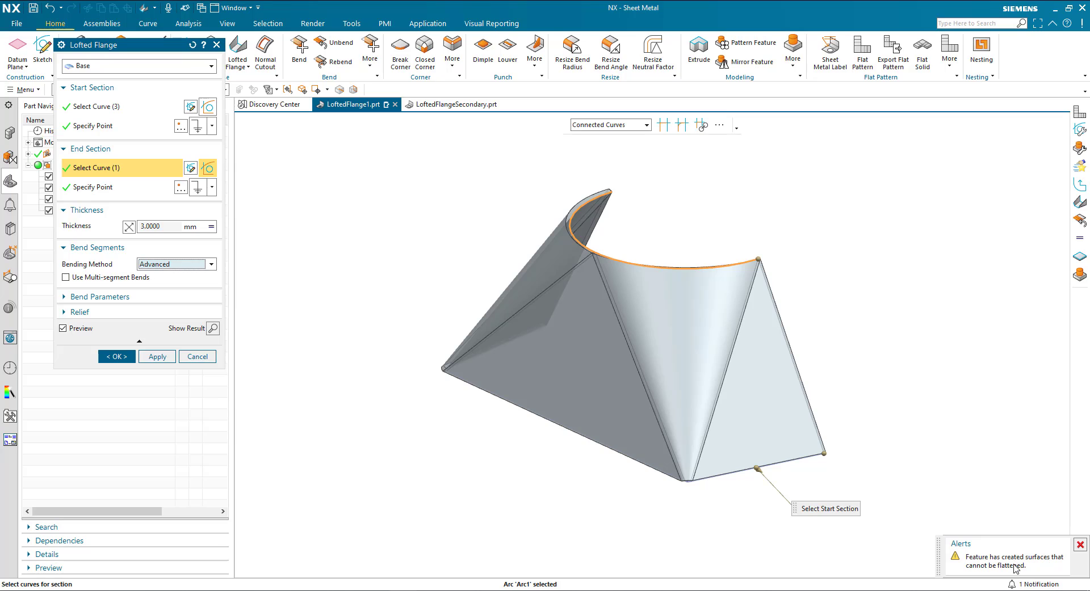
Step: Set the Bending Method to Bends and re-select the arc as the end section
{"action": "left_click", "coordinate": [184, 266]}
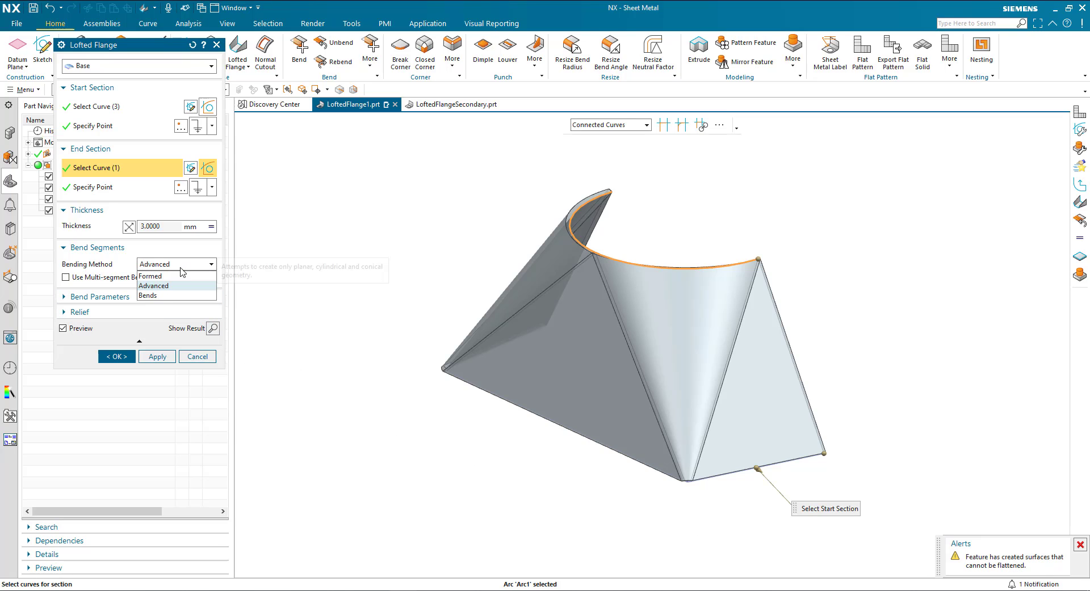
{"action": "left_click", "coordinate": [160, 297]}
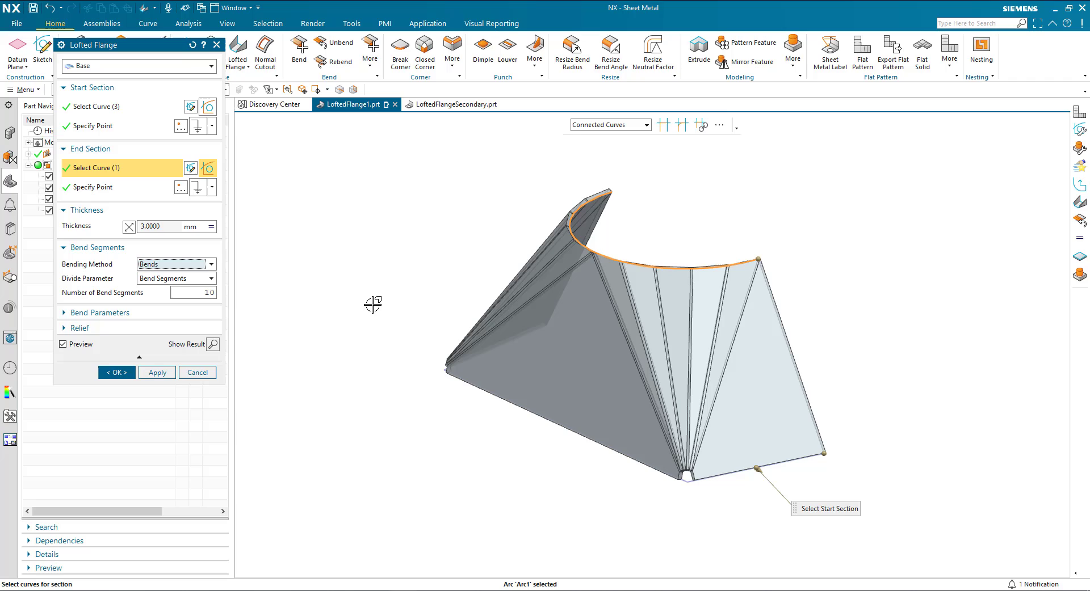
{"action": "key", "text": "ctrl+z"}
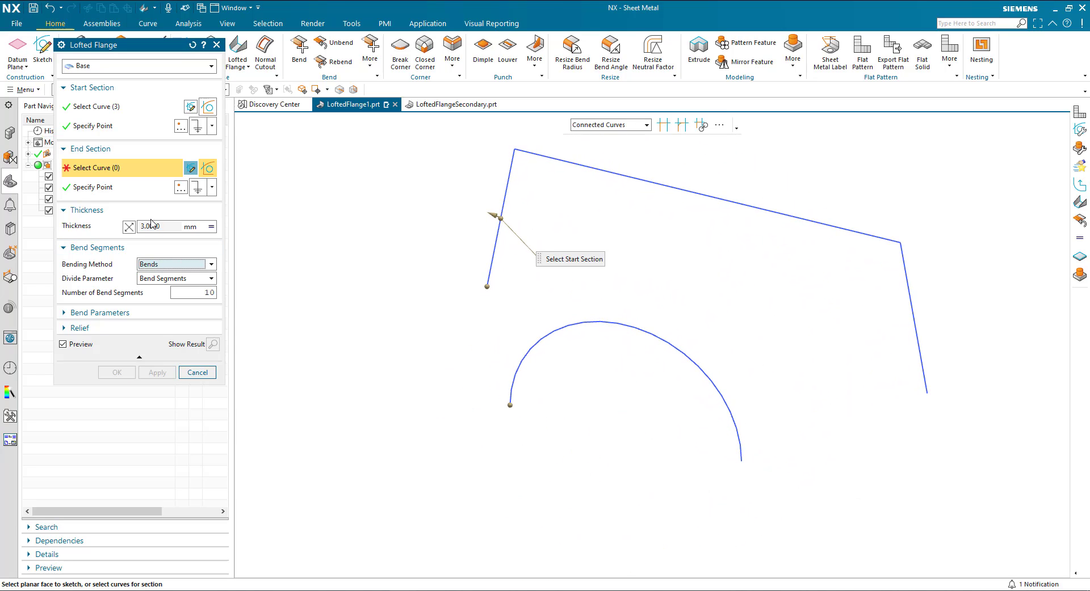
{"action": "left_click", "coordinate": [508, 392]}
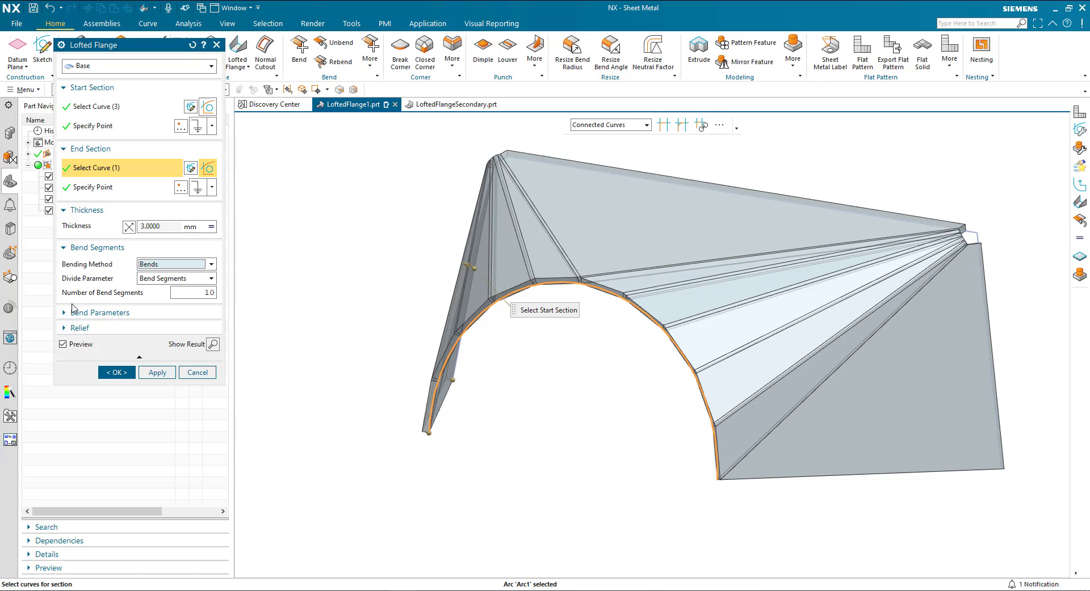
Step: Step the number of bend segments through 1–5 and 10, finishing at 20
{"action": "left_click", "coordinate": [74, 312]}
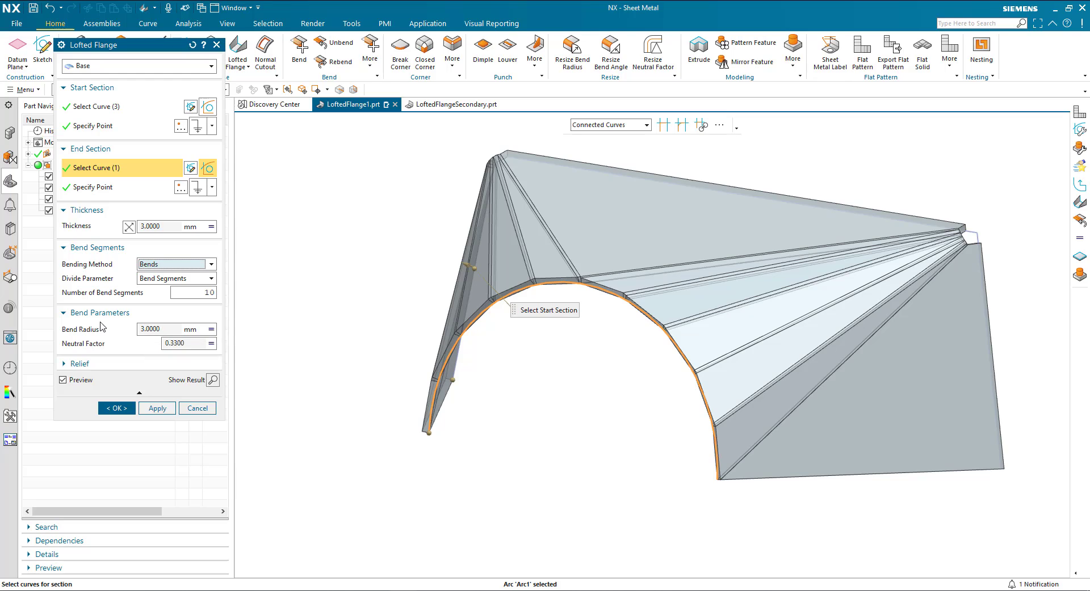
{"action": "left_click", "coordinate": [95, 315]}
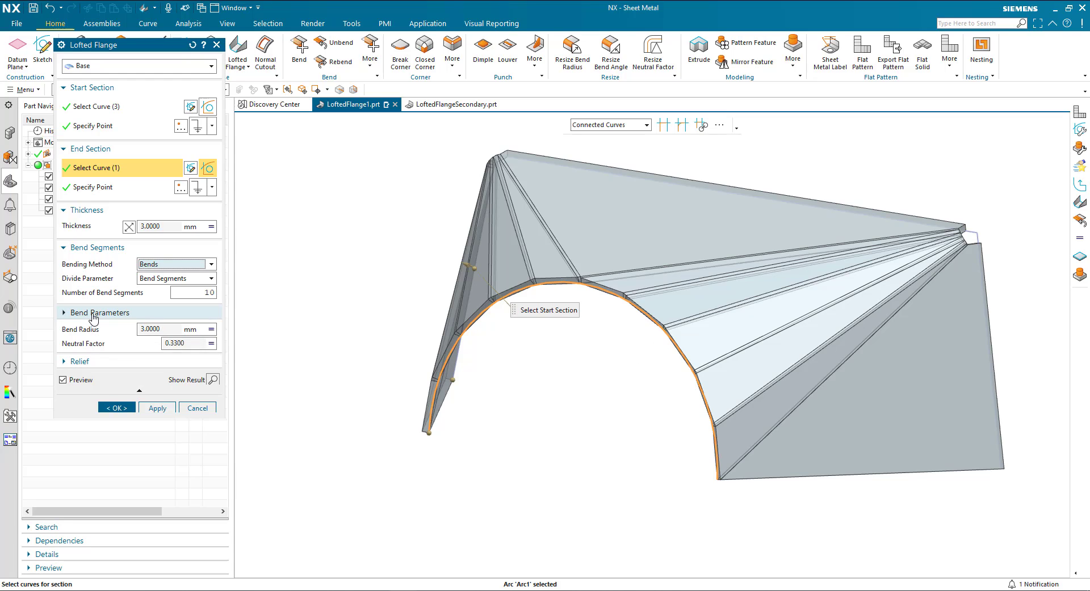
{"action": "left_click", "coordinate": [189, 292]}
{"action": "type", "text": "1"}
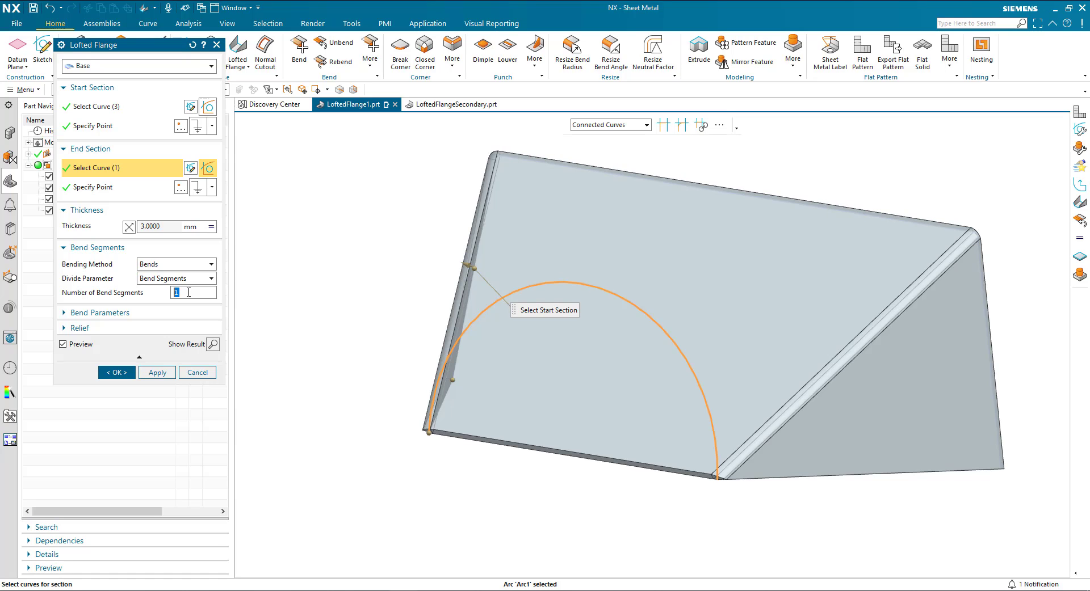
{"action": "key", "text": "Return"}
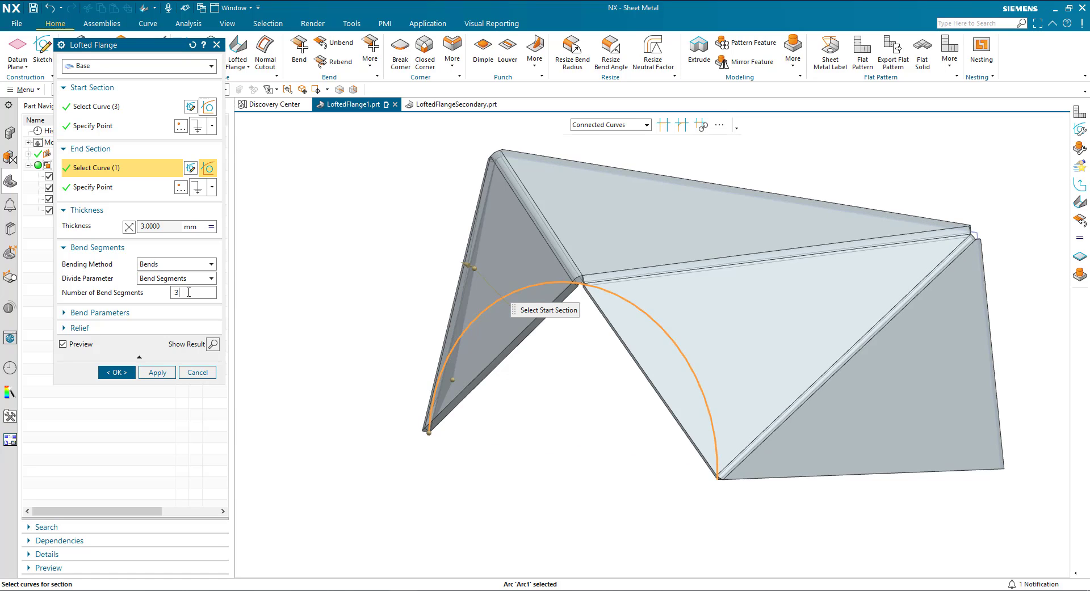
{"action": "key", "text": "Return"}
{"action": "key", "text": "Return"}
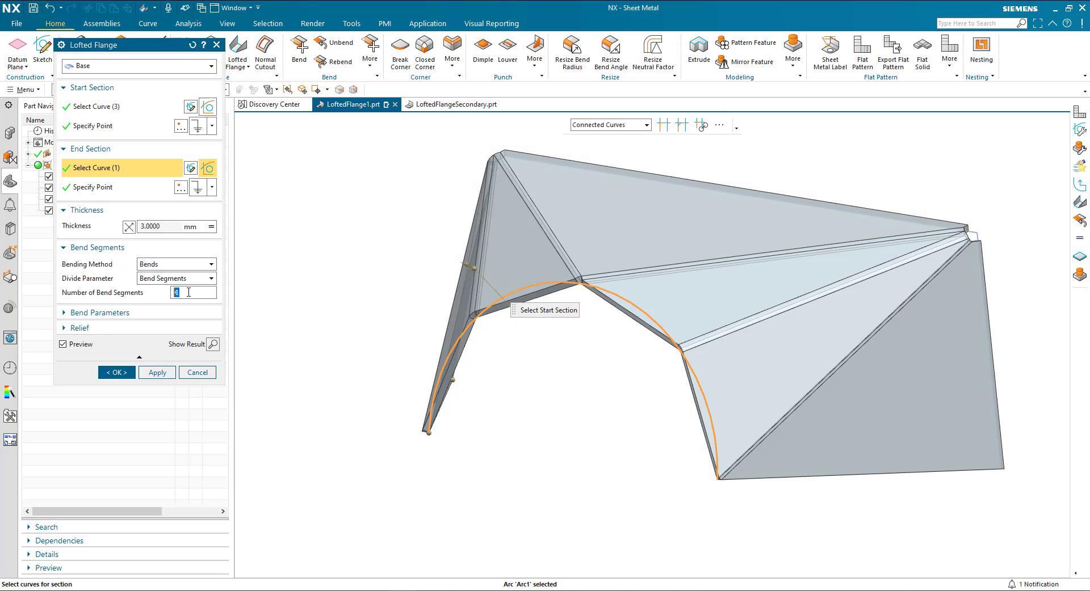
{"action": "key", "text": "Return"}
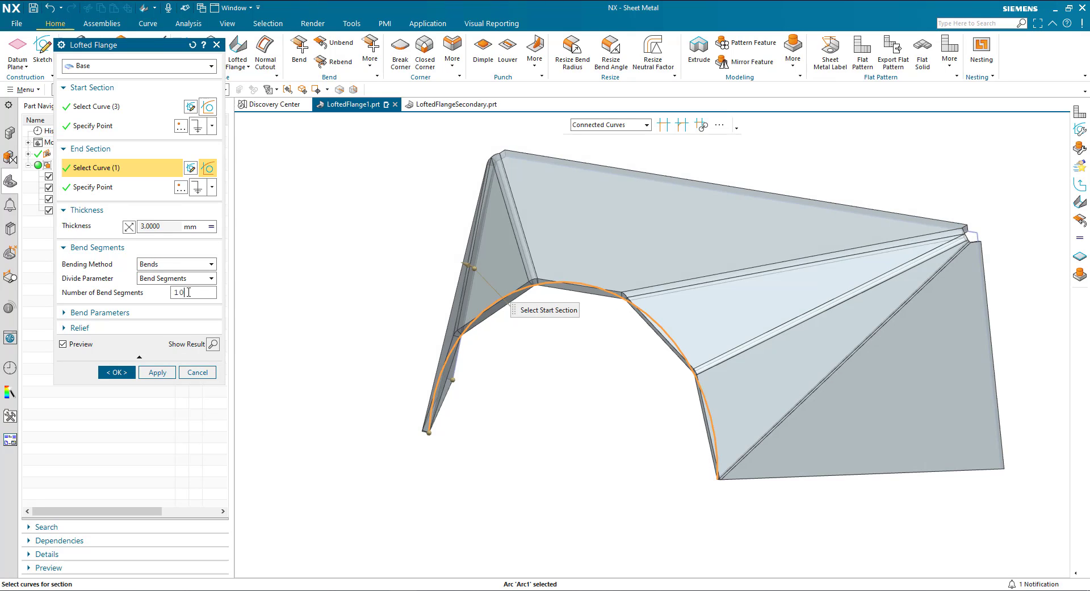
{"action": "key", "text": "Return"}
{"action": "type", "text": "20"}
{"action": "key", "text": "Return"}
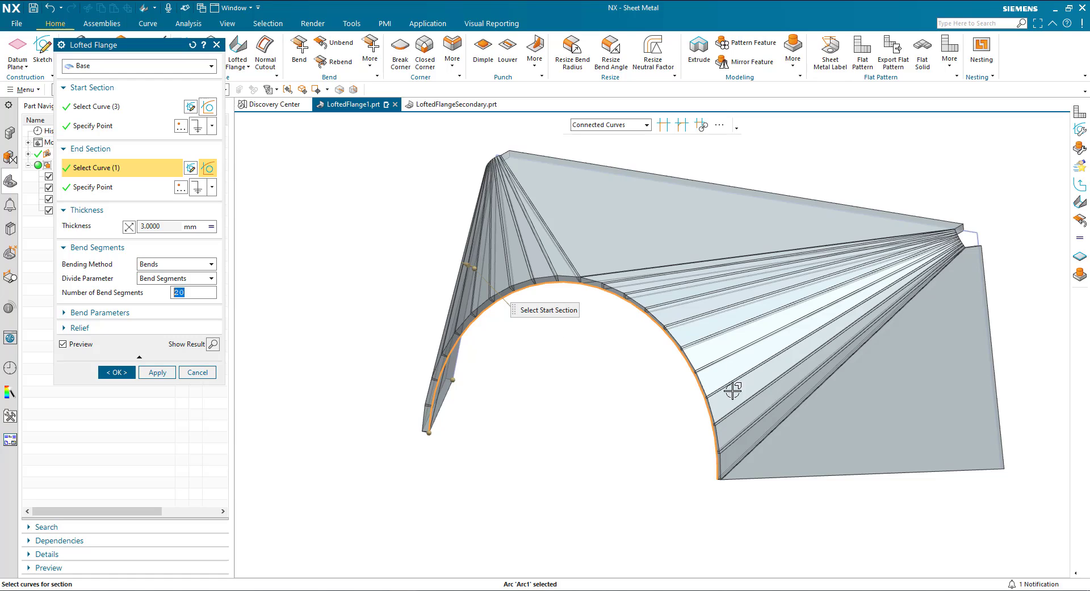
Step: Divide the lofted flange's bends by Chord Height with a 3 mm maximum chord height
{"action": "left_click", "coordinate": [175, 281]}
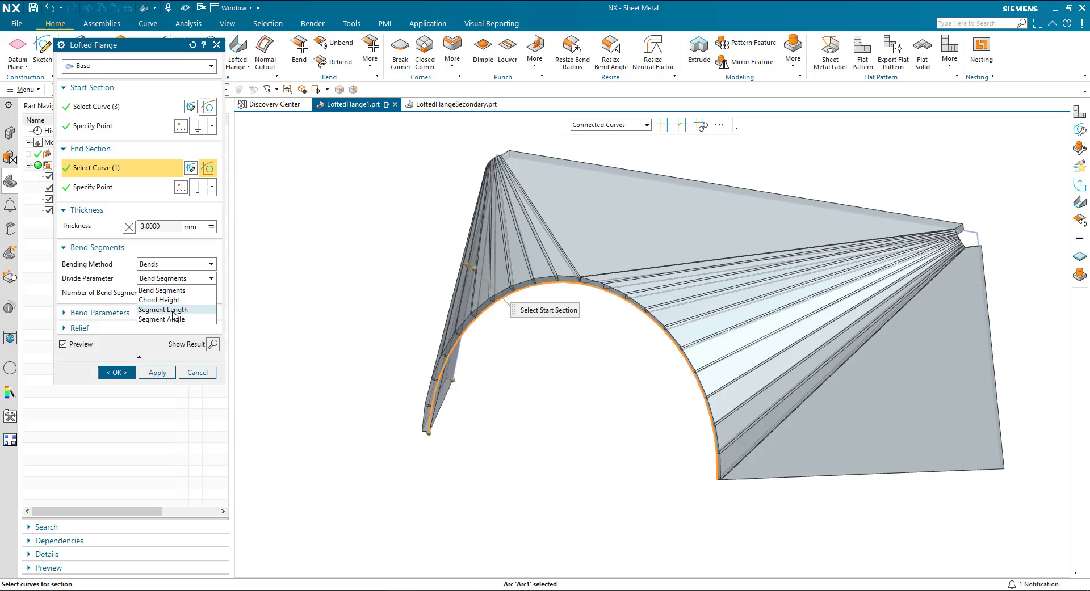
{"action": "left_click", "coordinate": [170, 300]}
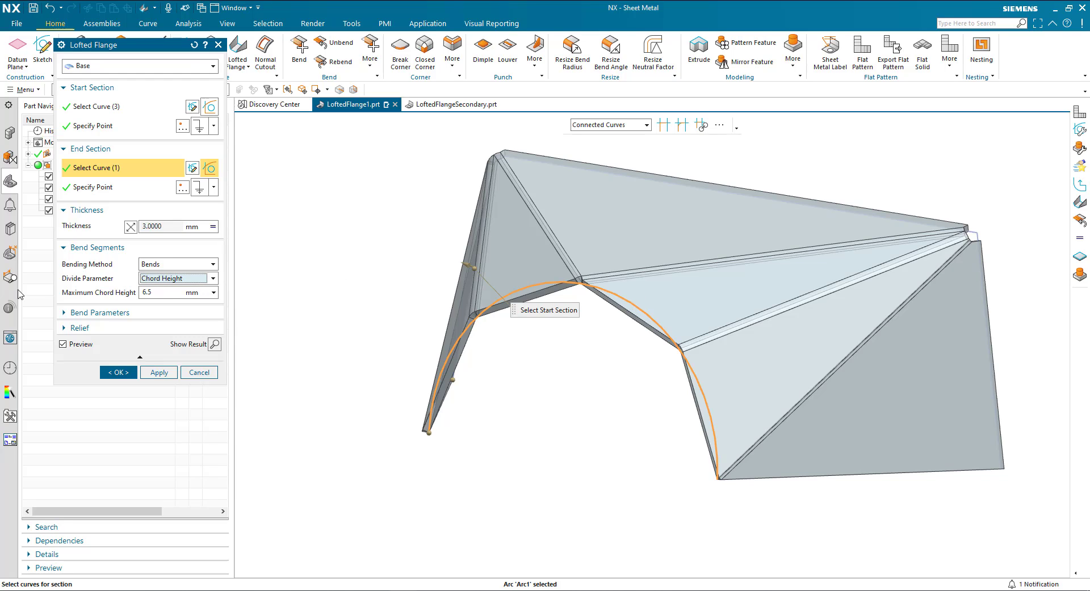
{"action": "left_click_drag", "start_coordinate": [164, 291], "coordinate": [138, 293]}
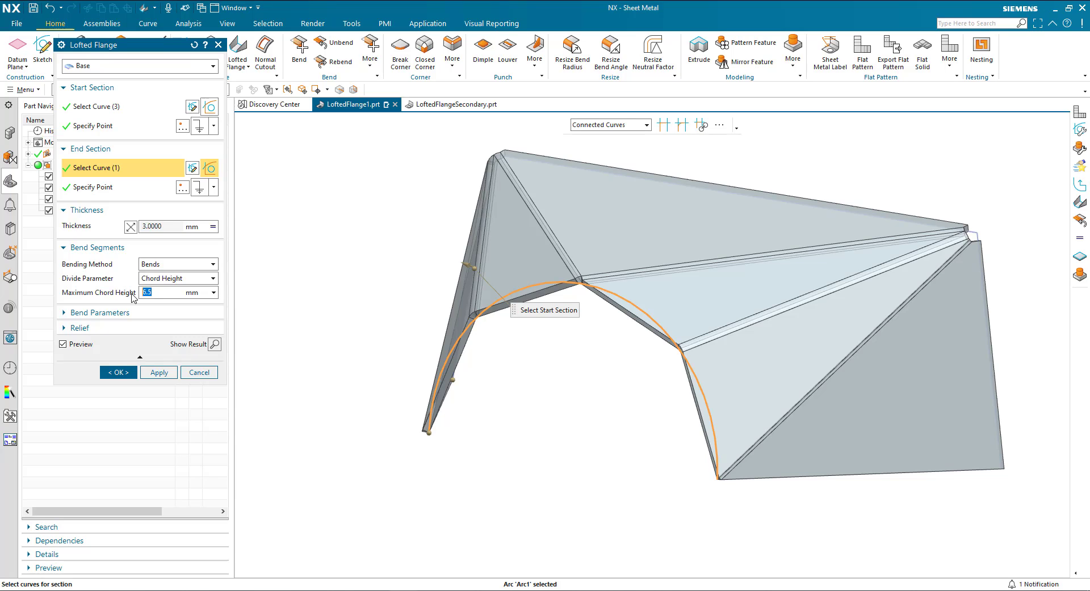
{"action": "key", "text": "Return"}
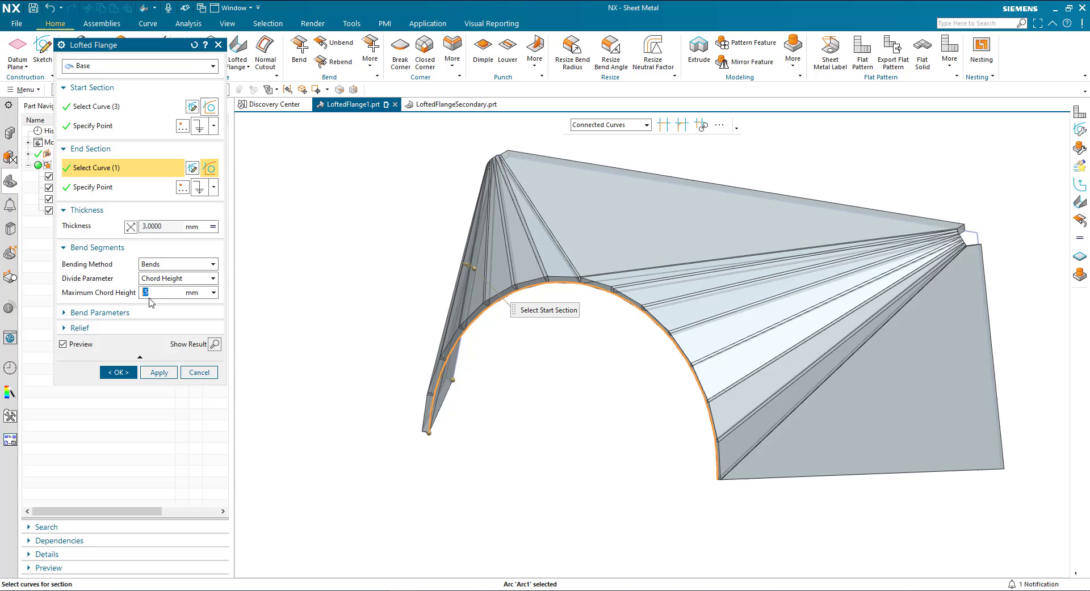
{"action": "left_click", "coordinate": [172, 280]}
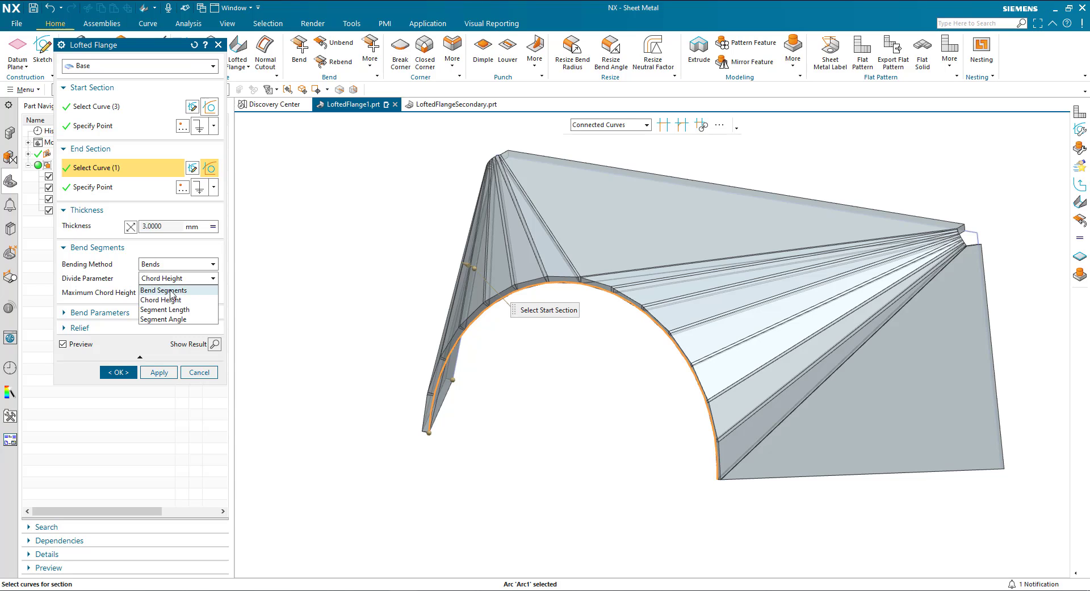
Step: Divide the bends by Segment Length with a 15 mm maximum segment length
{"action": "left_click", "coordinate": [175, 310]}
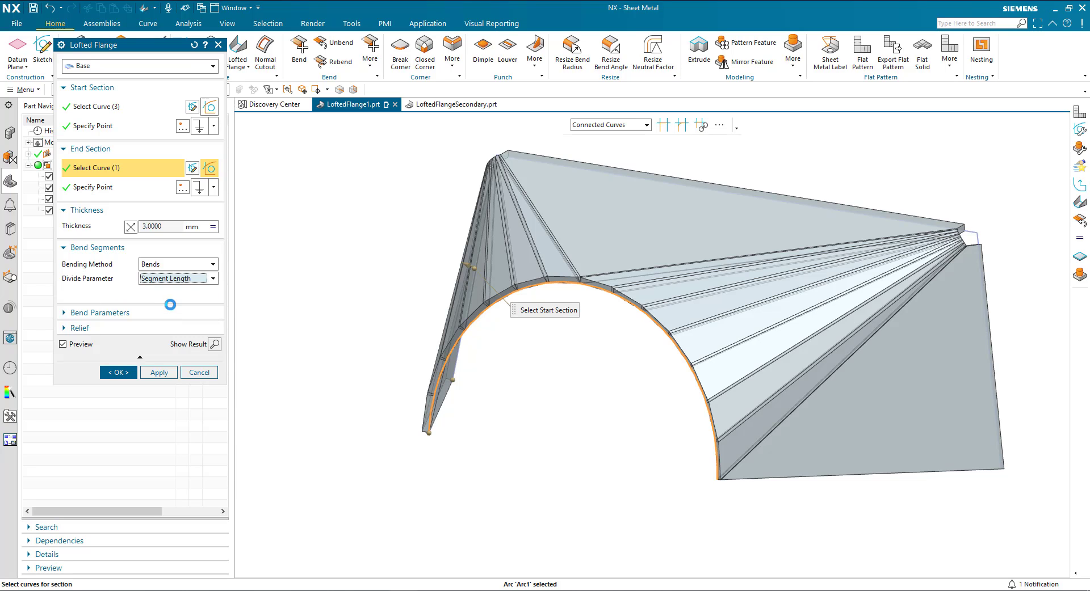
{"action": "left_click_drag", "start_coordinate": [169, 291], "coordinate": [141, 295]}
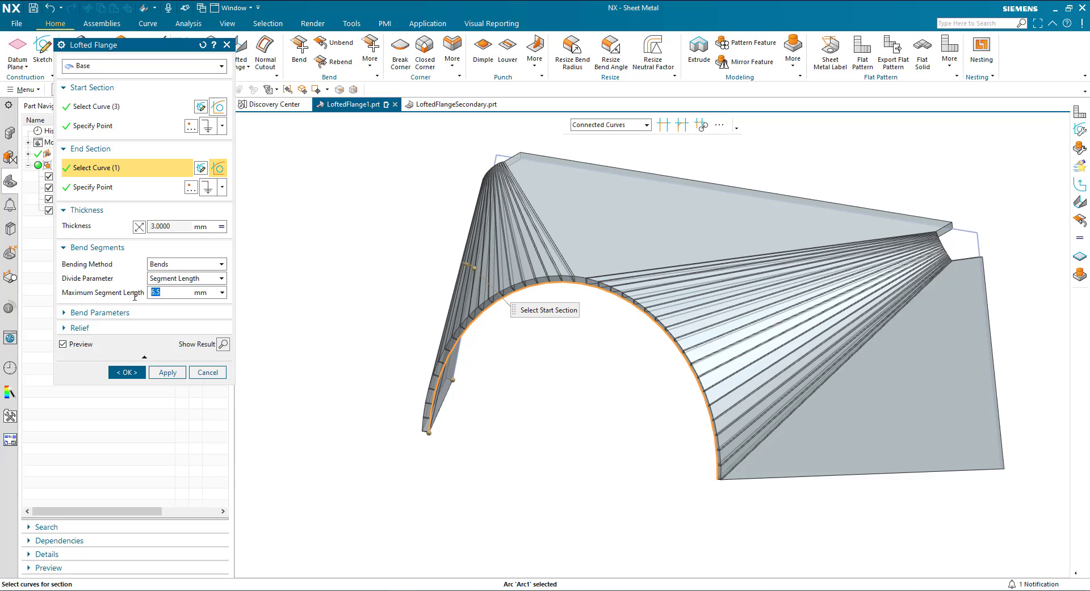
{"action": "key", "text": "Return"}
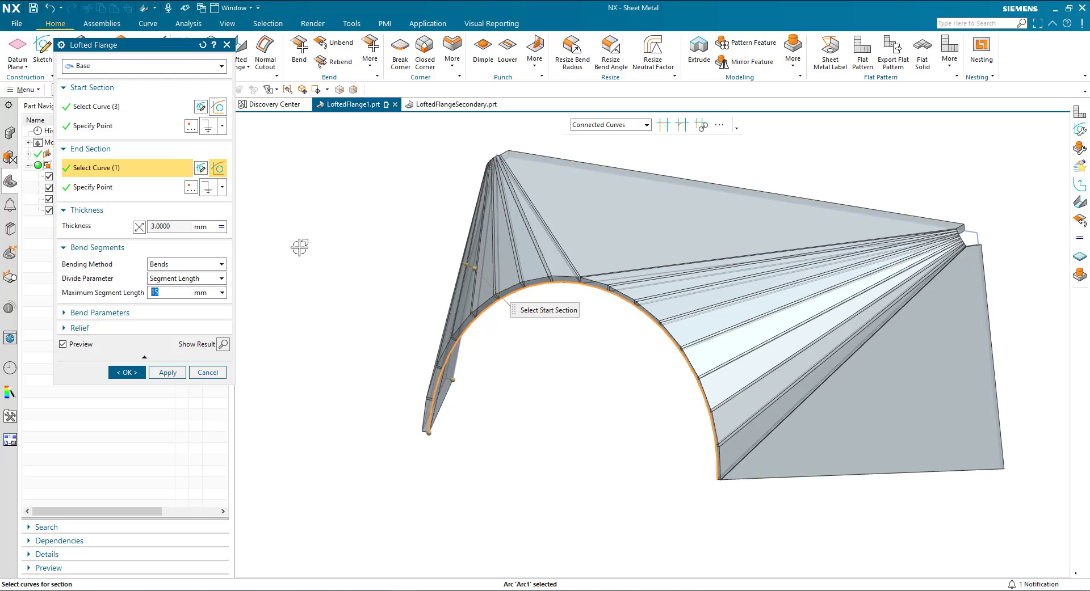
Step: Switch the divide parameter to Segment Angle, trying 10° before settling on 20°
{"action": "left_click", "coordinate": [165, 280]}
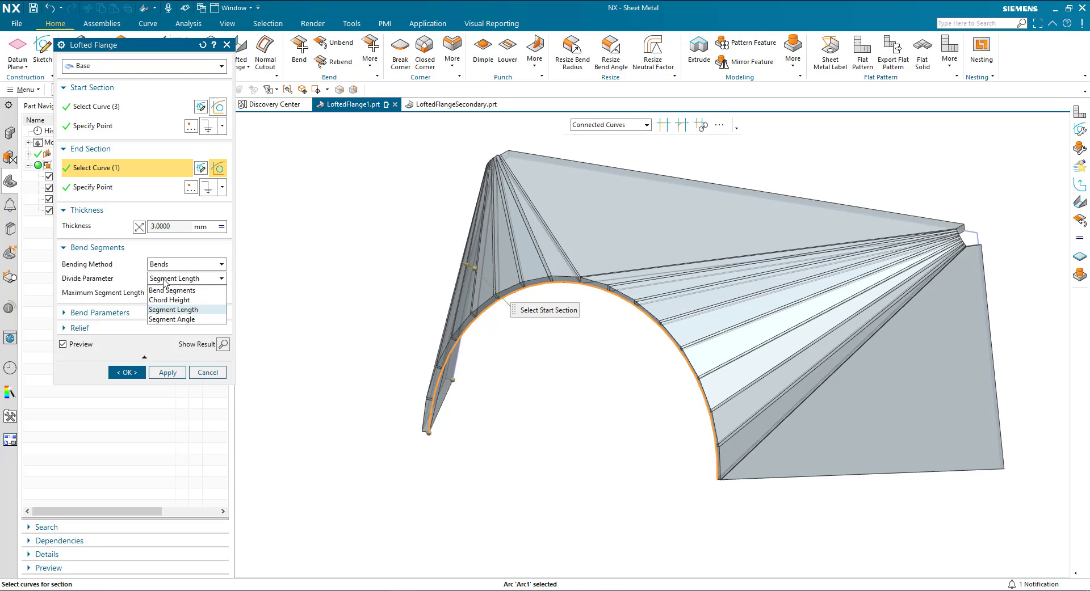
{"action": "left_click", "coordinate": [173, 319]}
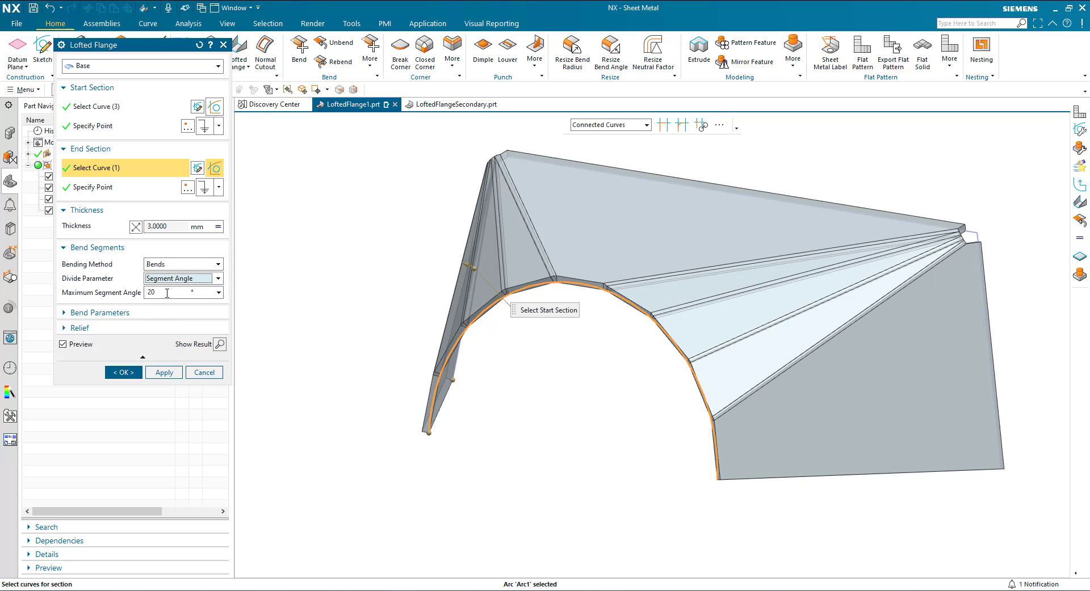
{"action": "left_click", "coordinate": [167, 294]}
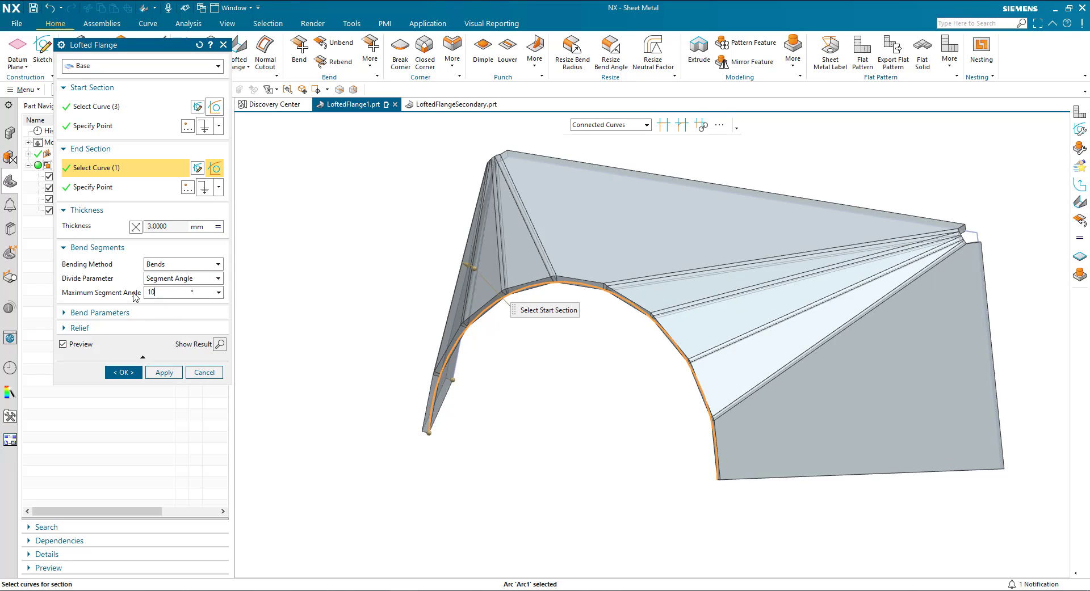
{"action": "type", "text": "10"}
{"action": "key", "text": "Return"}
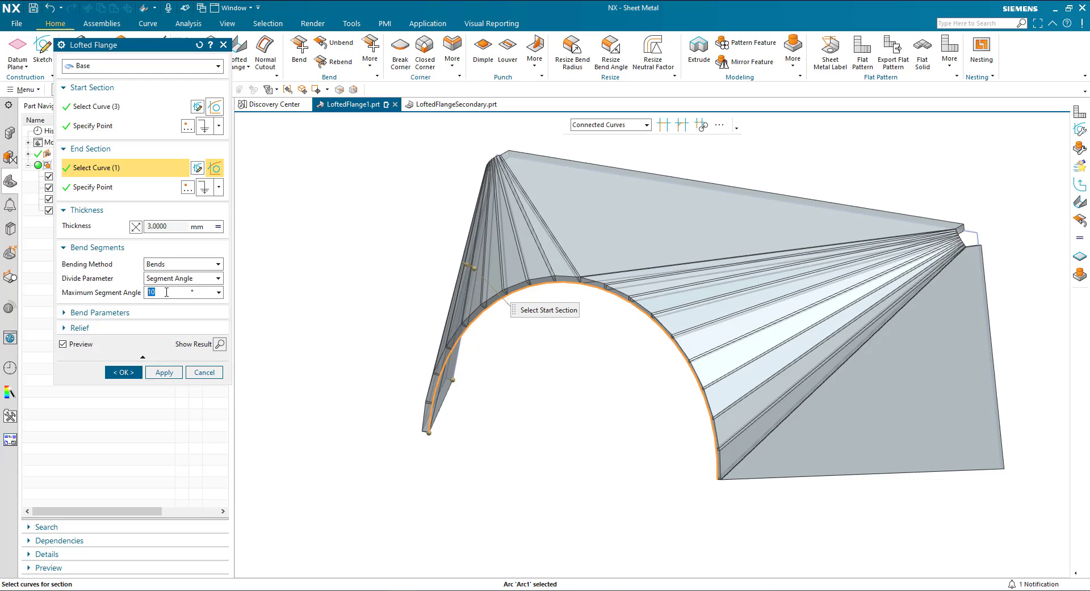
{"action": "type", "text": "20"}
{"action": "key", "text": "Return"}
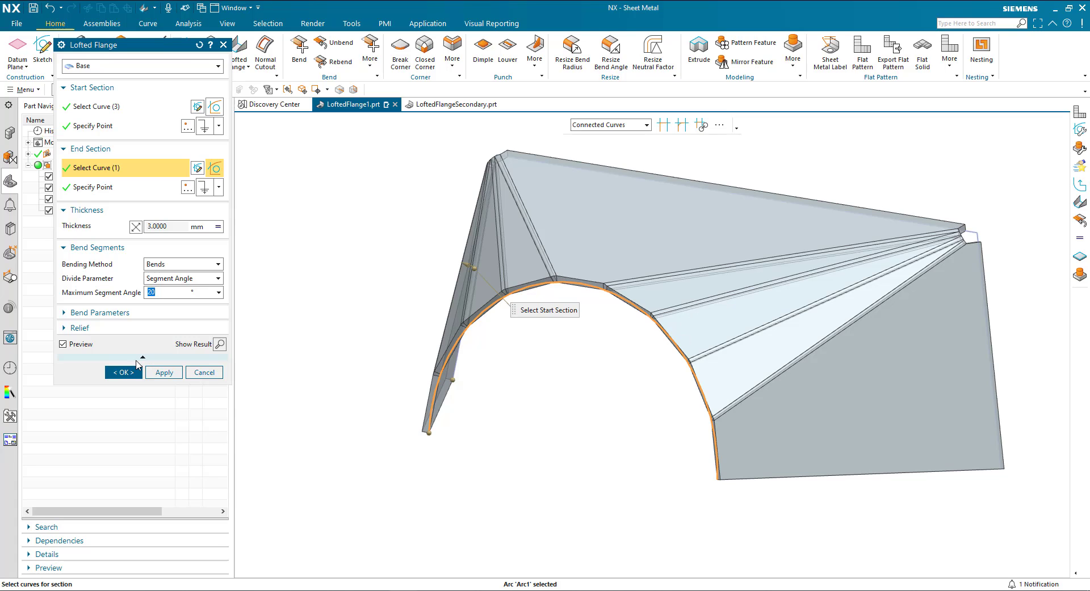
Step: Keep Trim End Plates on, set Auto Relief to Spherical, and complete the base lofted flange
{"action": "left_click", "coordinate": [65, 330]}
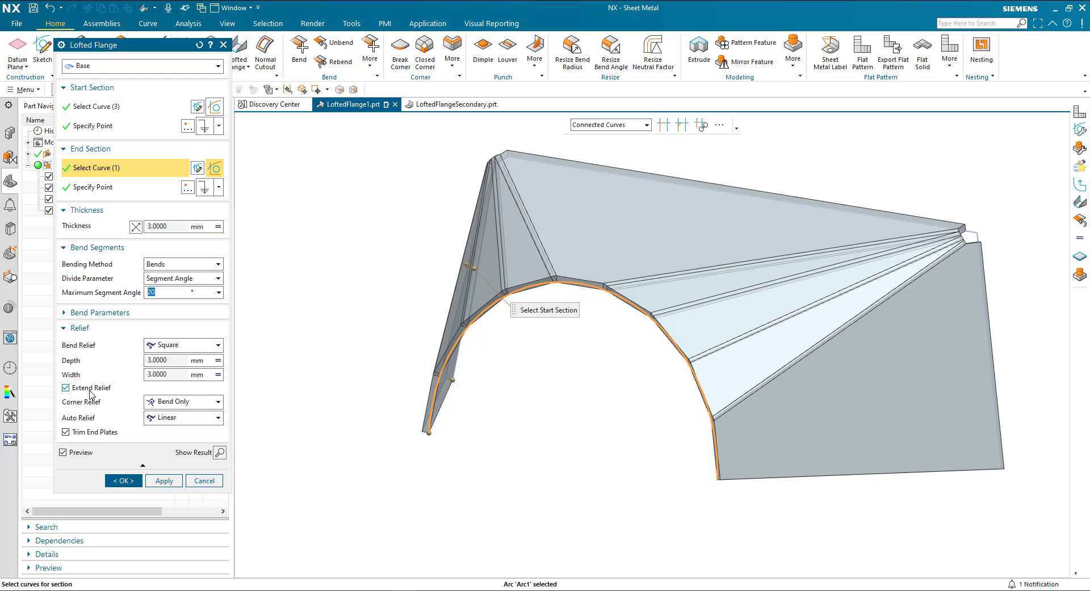
{"action": "key", "text": "Home"}
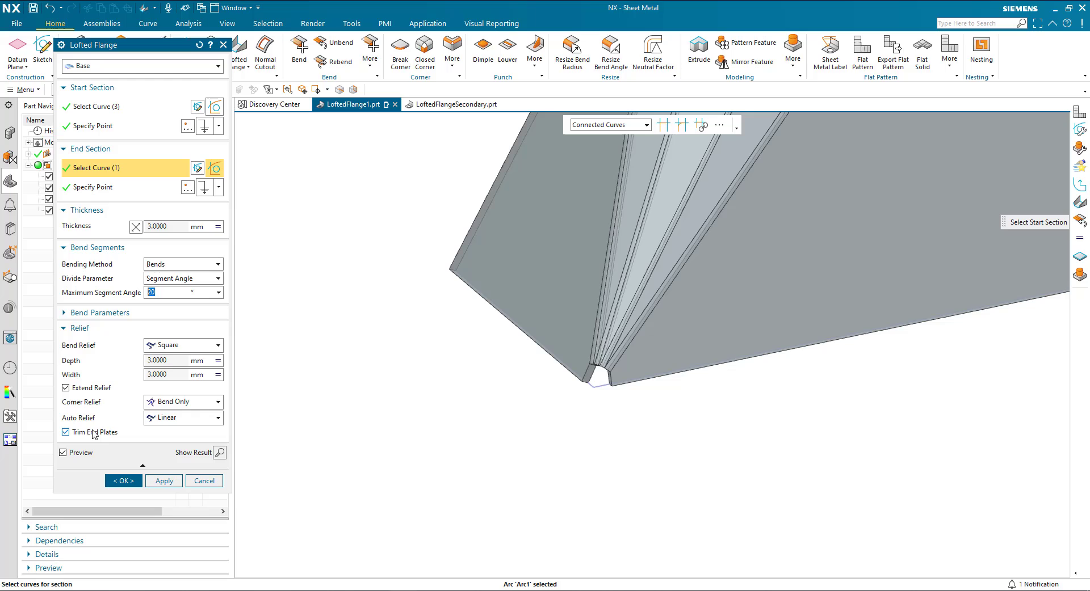
{"action": "left_click", "coordinate": [66, 433]}
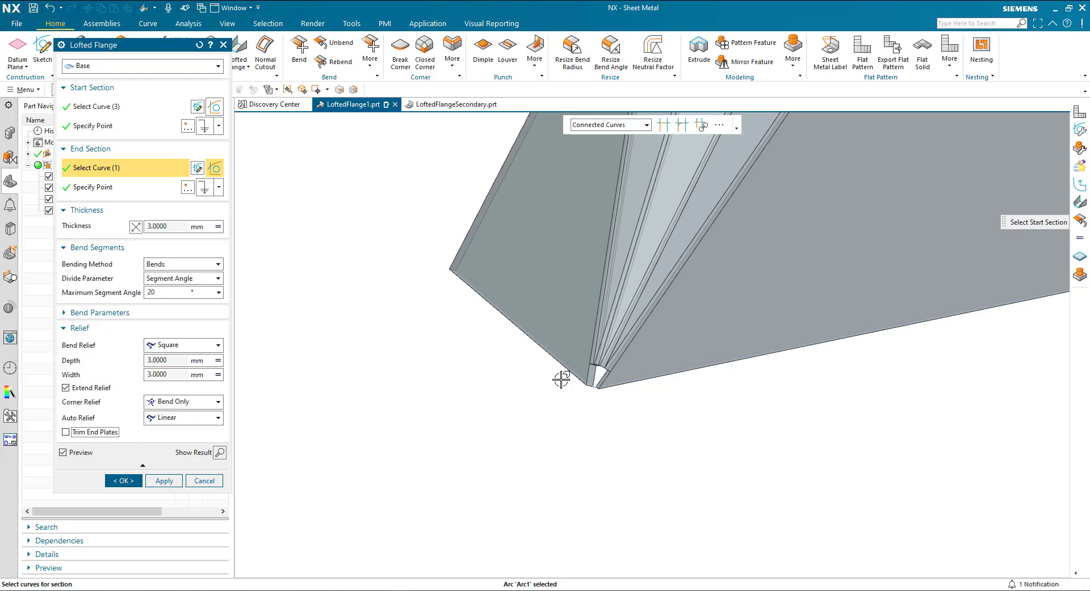
{"action": "middle_click_drag", "start_coordinate": [612, 420], "coordinate": [628, 359]}
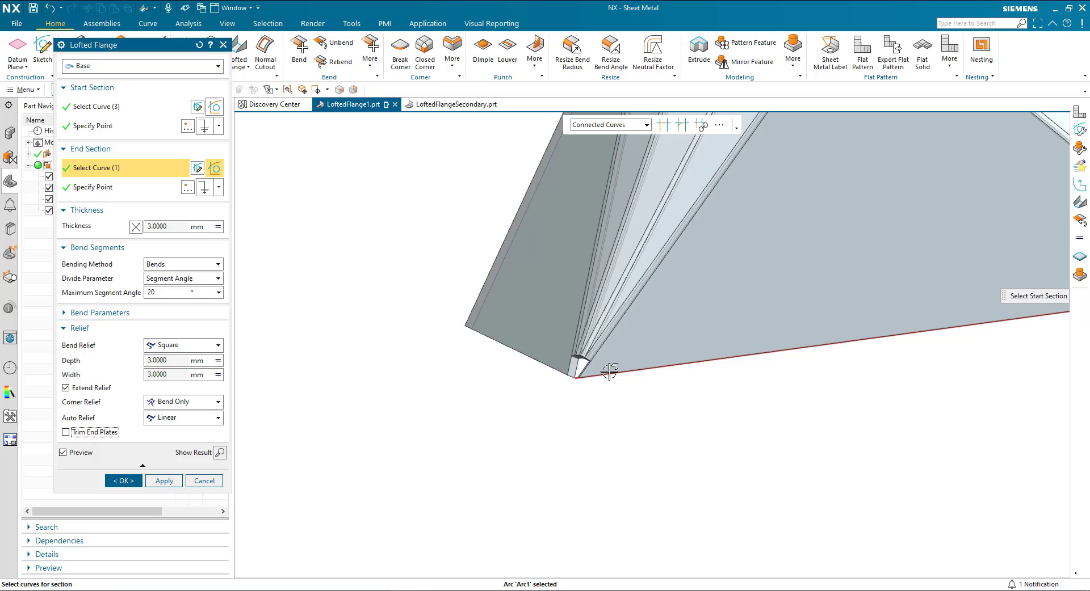
{"action": "left_click", "coordinate": [66, 433]}
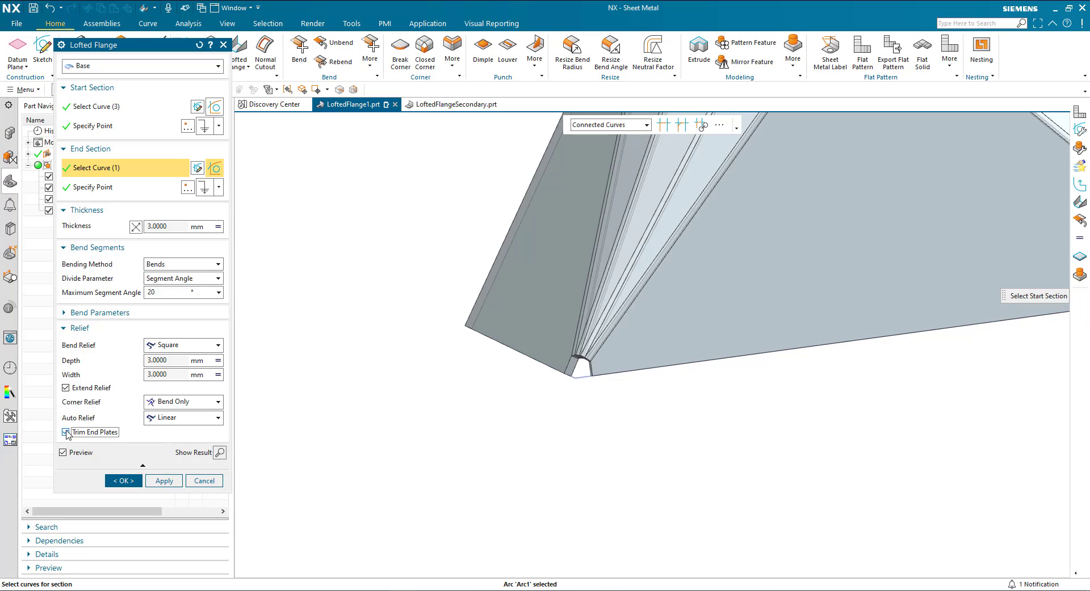
{"action": "left_click", "coordinate": [171, 421]}
{"action": "left_click", "coordinate": [169, 442]}
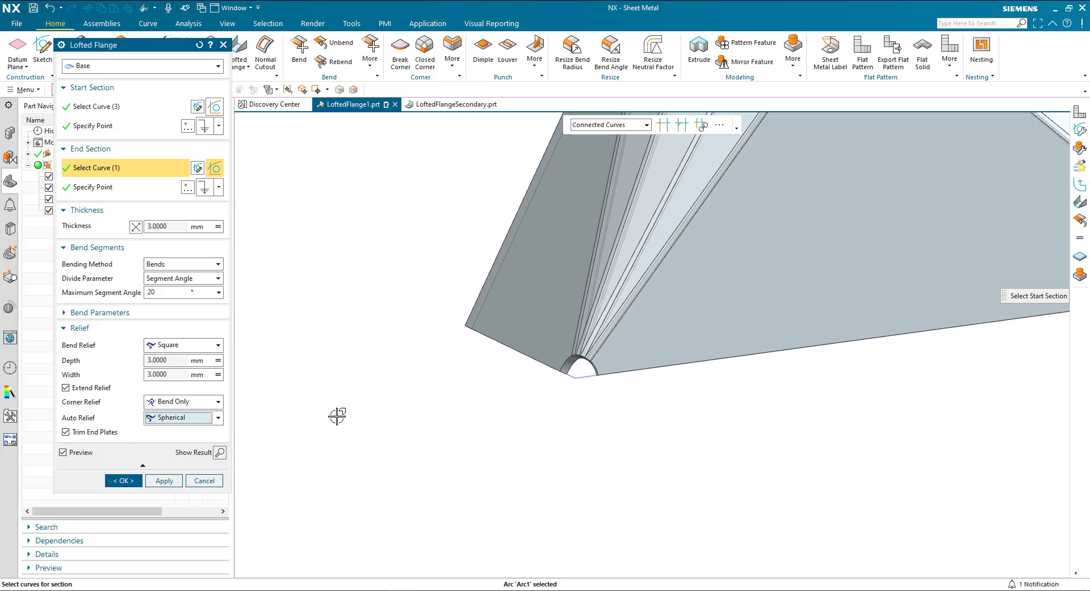
{"action": "left_click", "coordinate": [126, 481]}
Step: Create a flat pattern with the large flange face as upward face, then expand Model Views
{"action": "scroll", "coordinate": [445, 457], "scroll_direction": "down", "scroll_amount": 3}
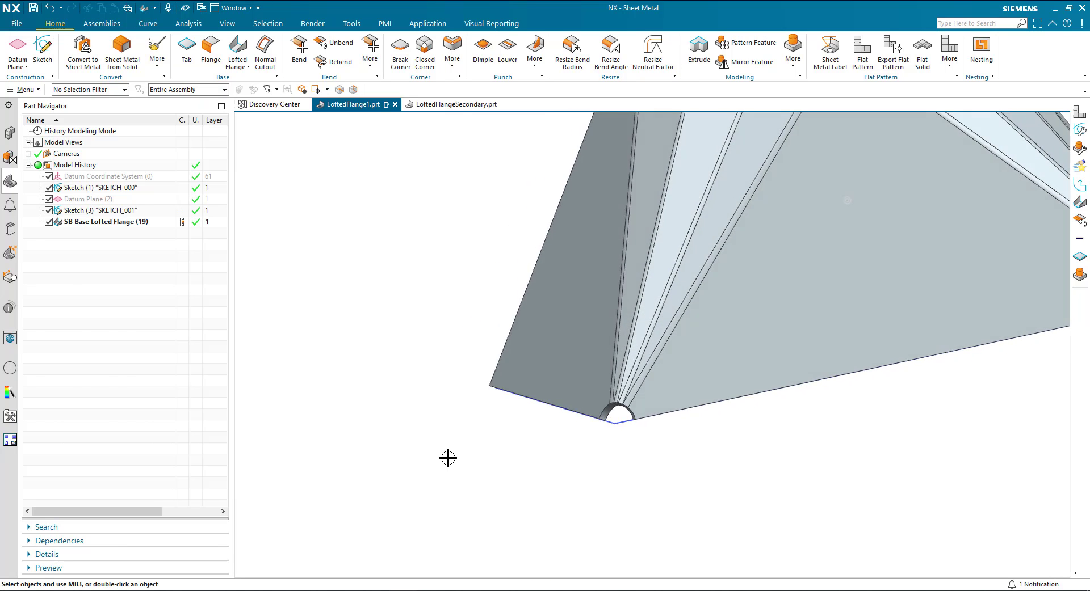
{"action": "key", "text": "Home"}
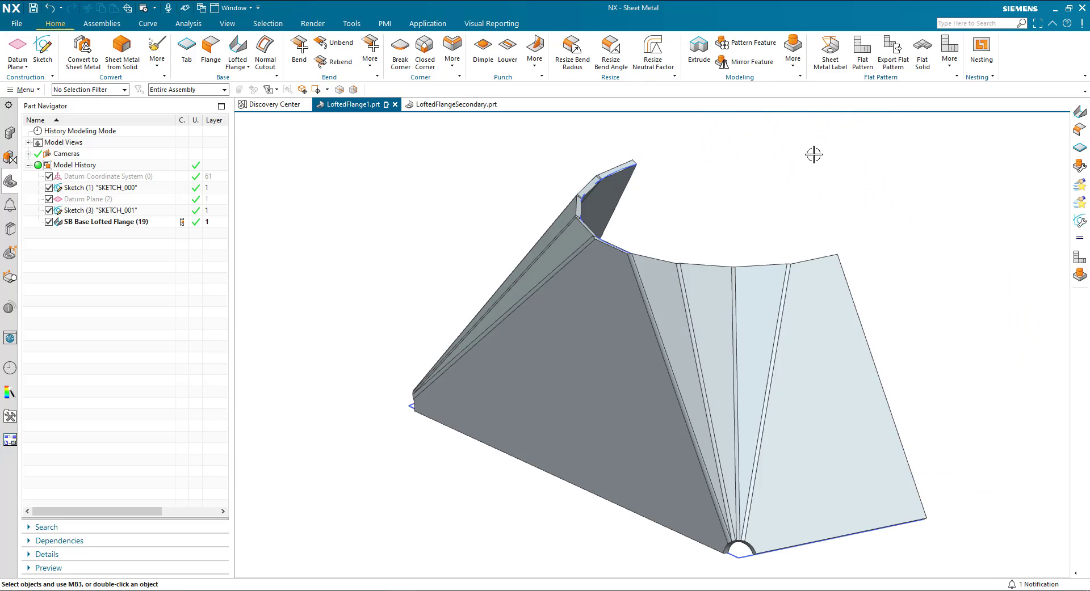
{"action": "left_click", "coordinate": [862, 56]}
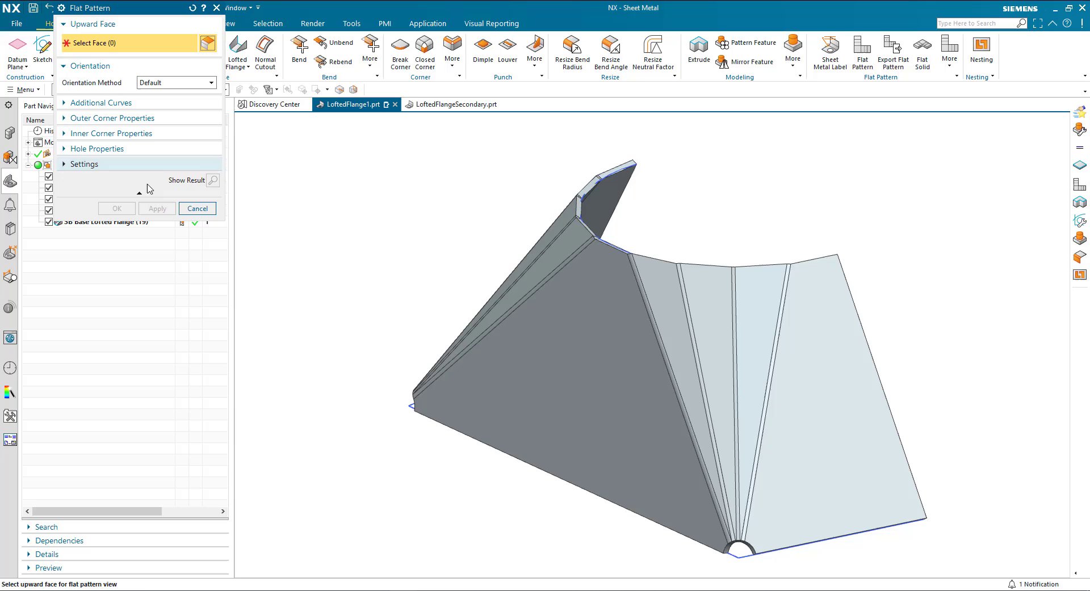
{"action": "left_click", "coordinate": [515, 369]}
{"action": "left_click", "coordinate": [117, 208]}
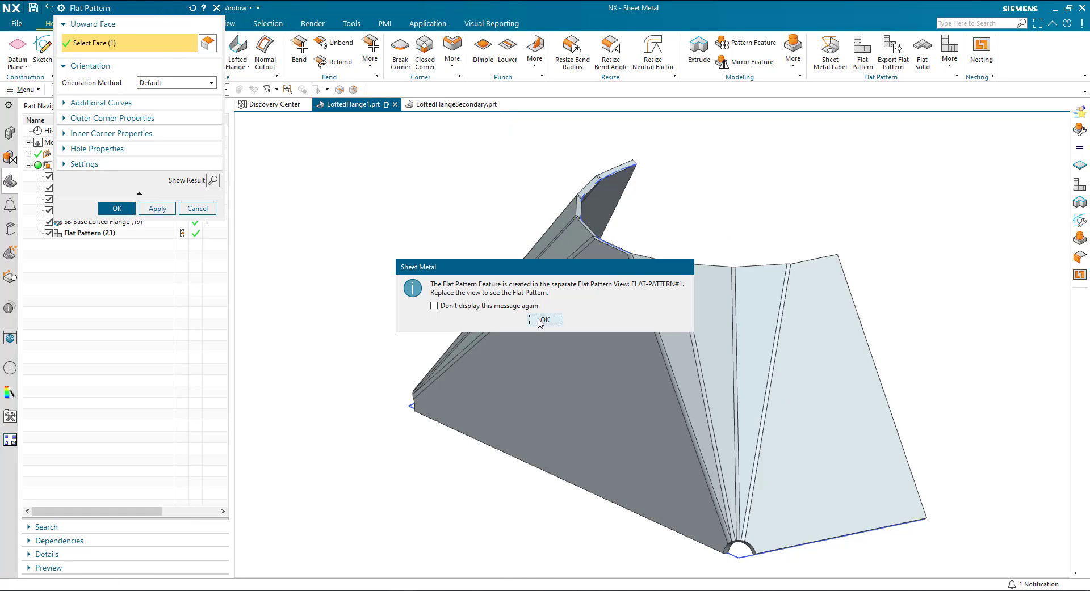
{"action": "left_click", "coordinate": [545, 320]}
{"action": "left_click", "coordinate": [29, 143]}
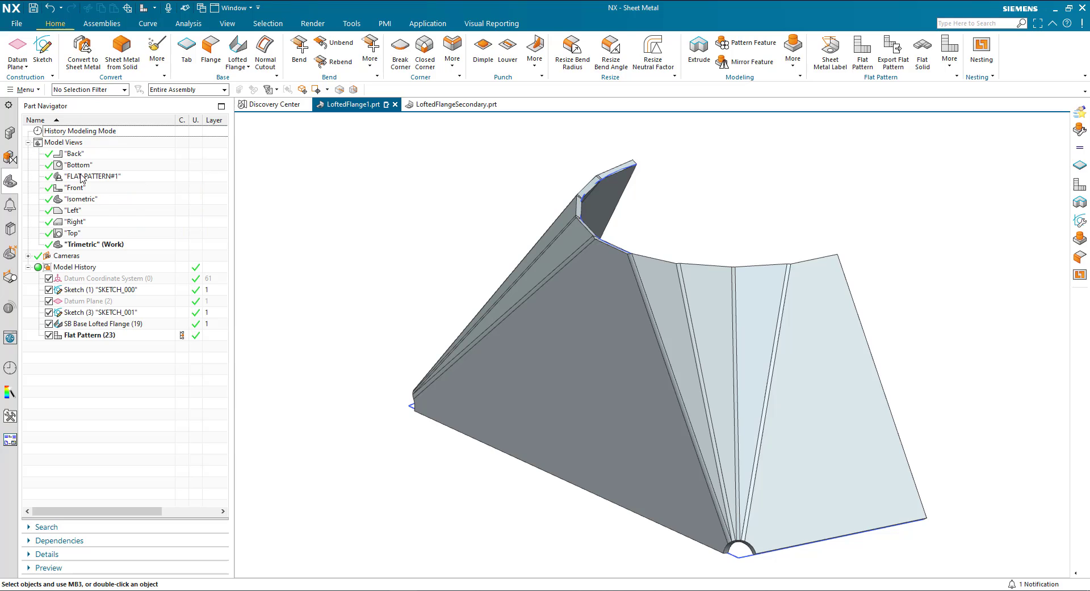
Step: In FLAT-PATTERN#1, move the cut-length note aside and choose the flat-pattern bend table template
{"action": "double_click", "coordinate": [83, 177]}
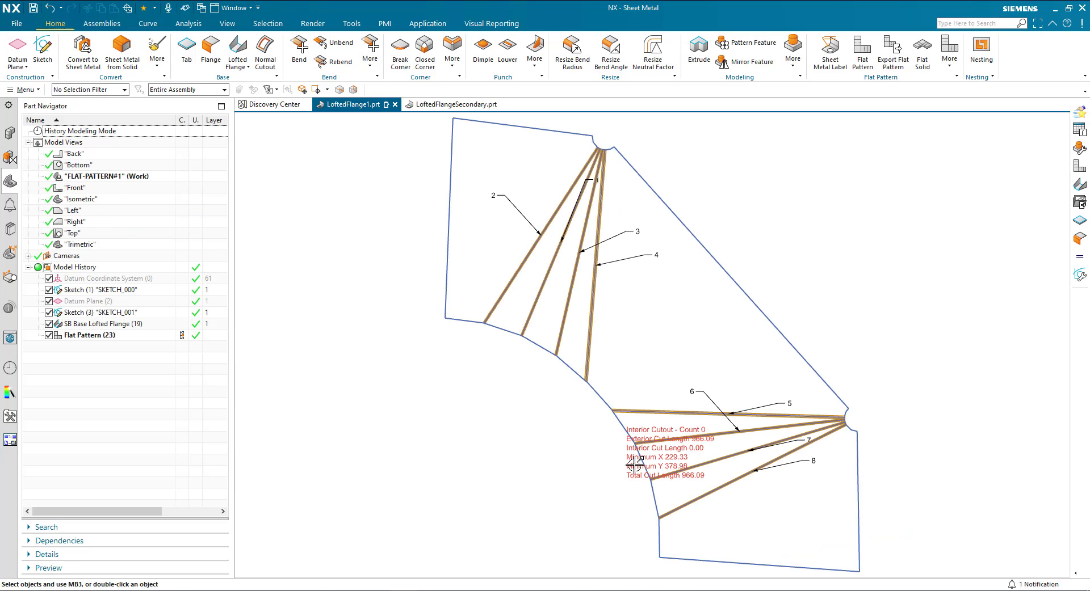
{"action": "left_click_drag", "start_coordinate": [670, 453], "coordinate": [501, 507]}
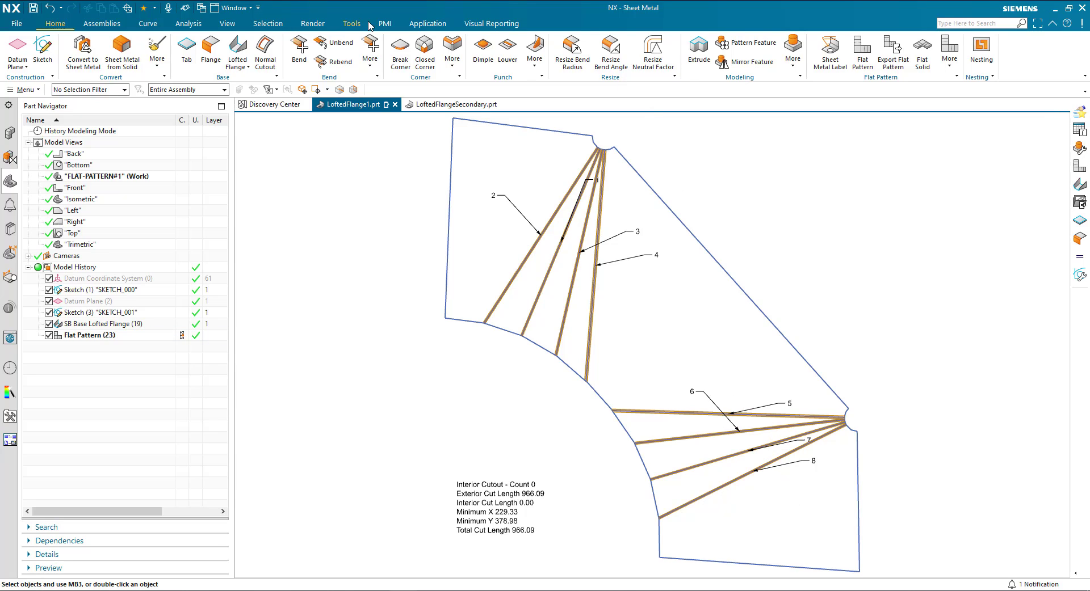
{"action": "left_click", "coordinate": [384, 24]}
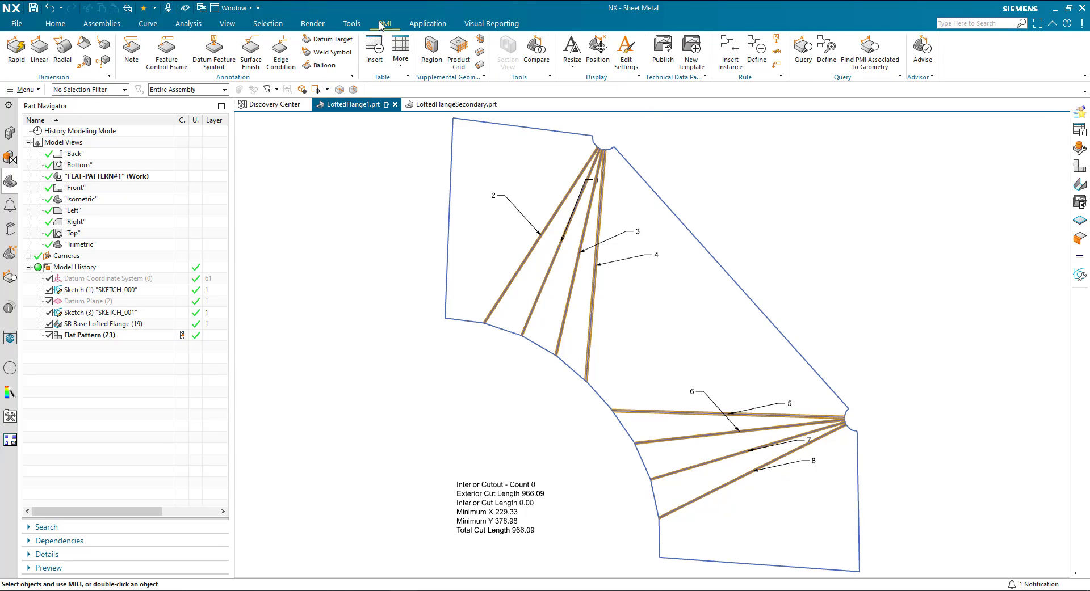
{"action": "left_click", "coordinate": [729, 57]}
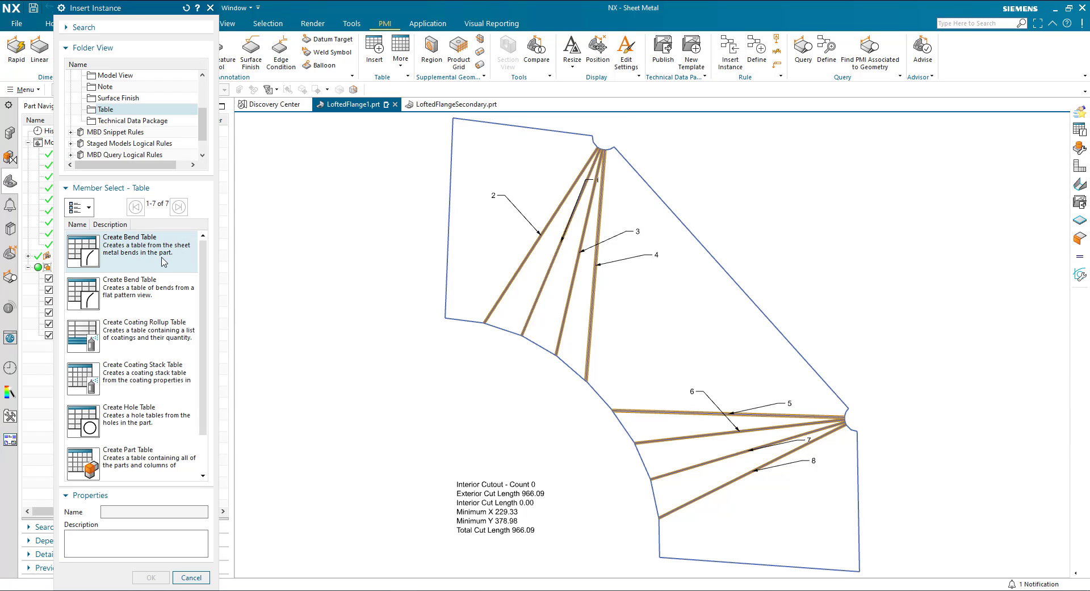
{"action": "left_click", "coordinate": [149, 289]}
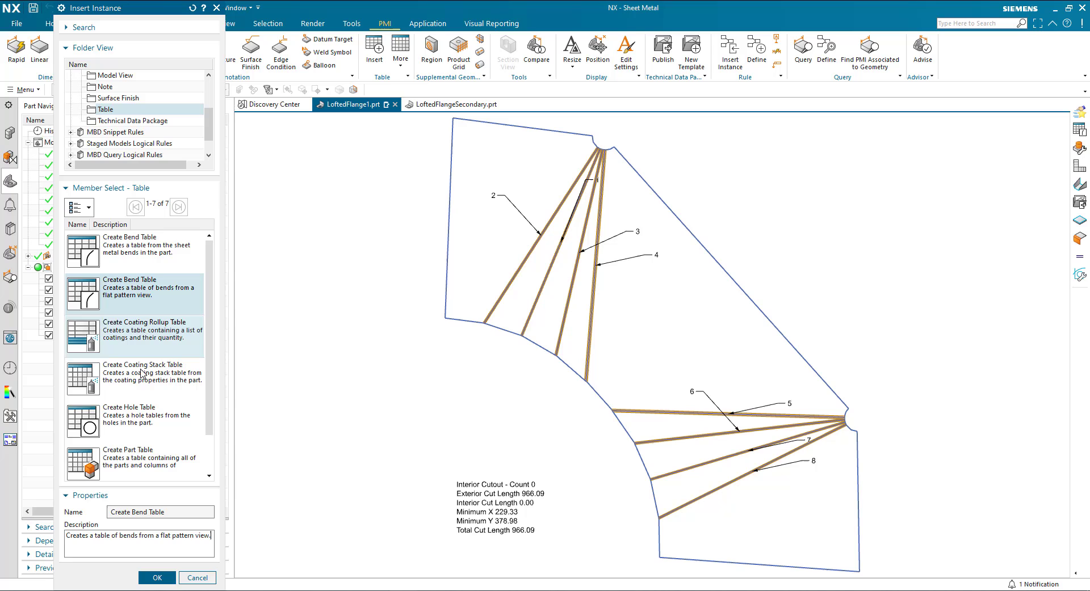
{"action": "left_click", "coordinate": [150, 577]}
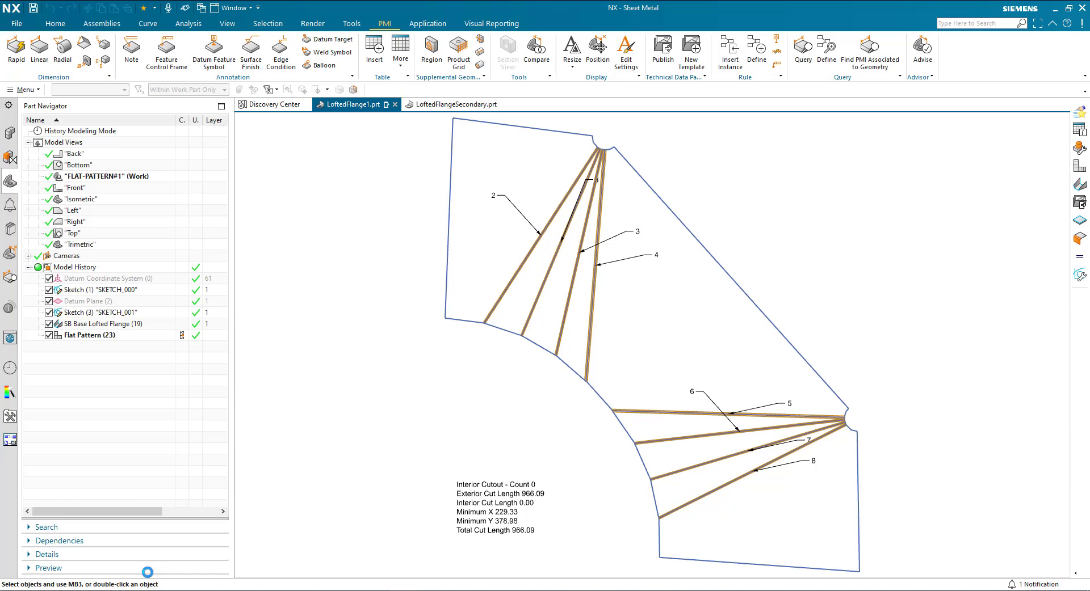
Step: Place the bend table on the FLAT-PATTERN#1 view, then switch to LoftedFlangeSecondary.prt
{"action": "left_click", "coordinate": [89, 177]}
{"action": "left_click", "coordinate": [158, 85]}
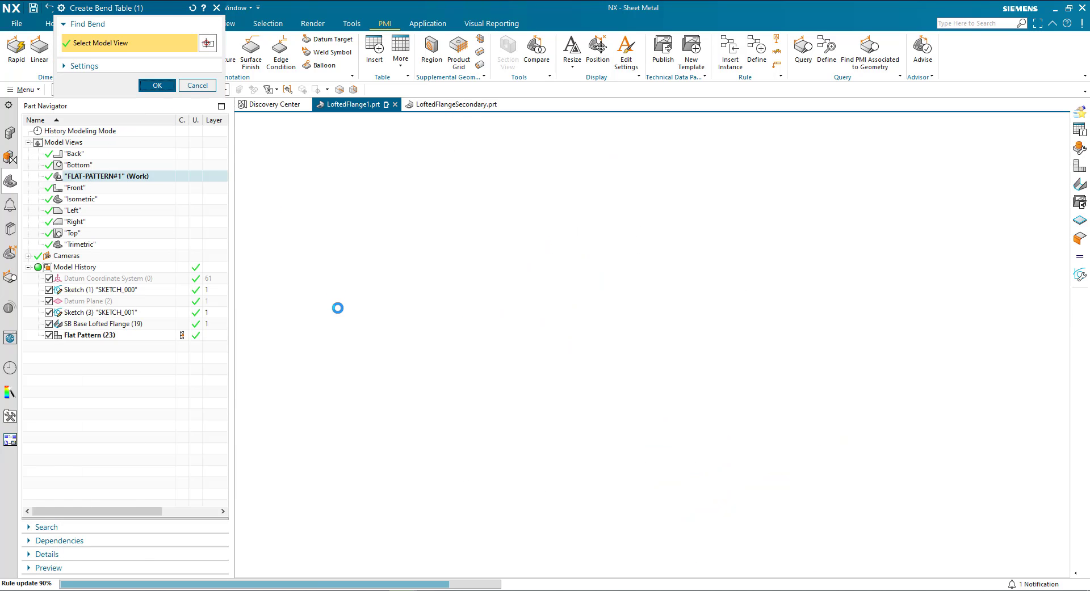
{"action": "key", "text": "ctrl+f"}
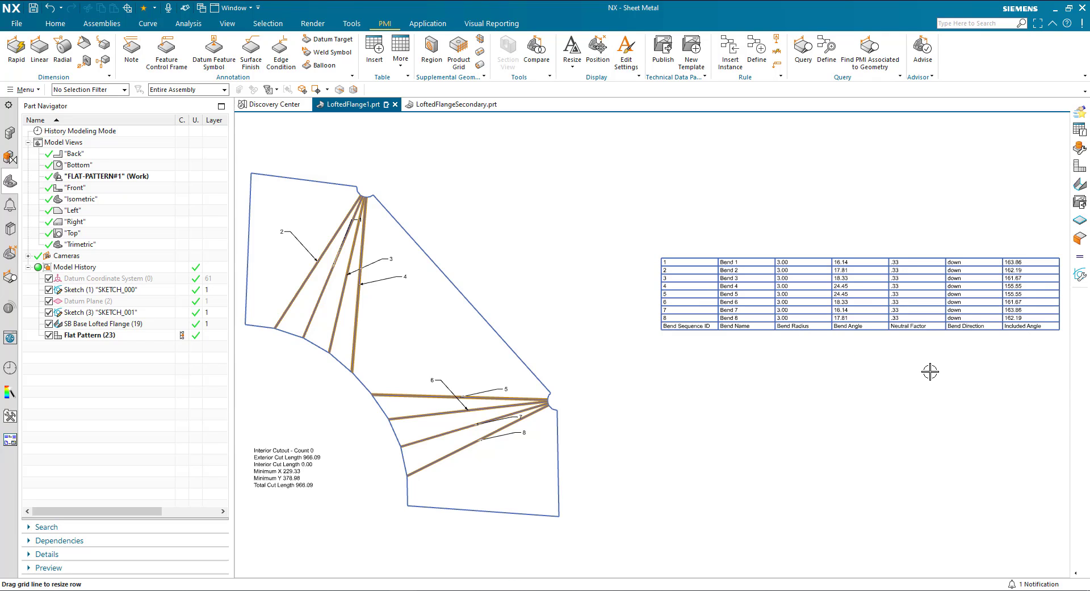
{"action": "left_click", "coordinate": [449, 107]}
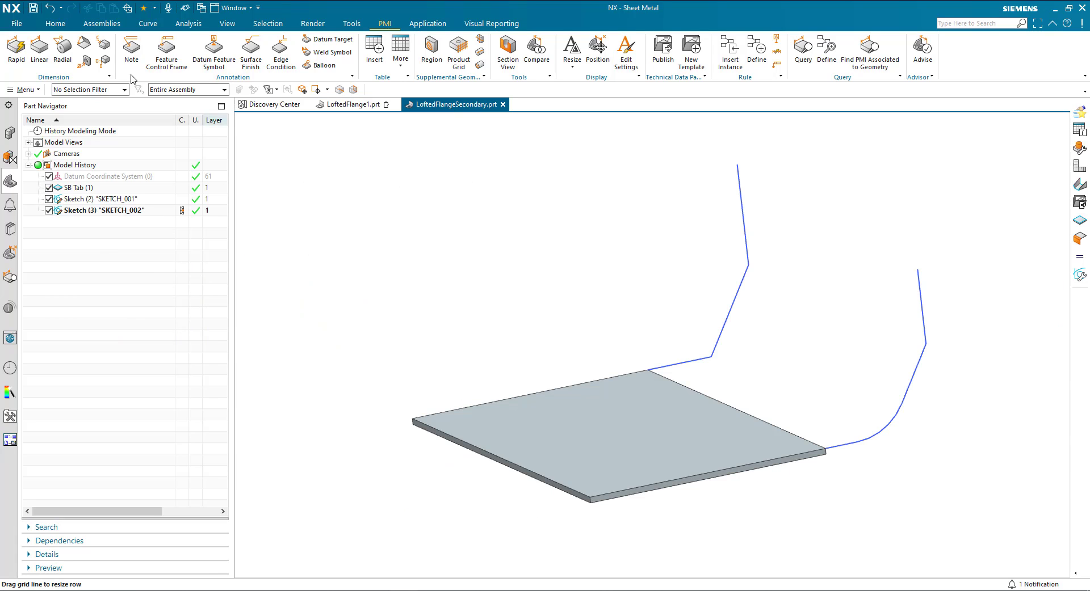
Step: Start a Lofted Flange on the tab using the two sketch curves as start and end sections
{"action": "left_click", "coordinate": [55, 24]}
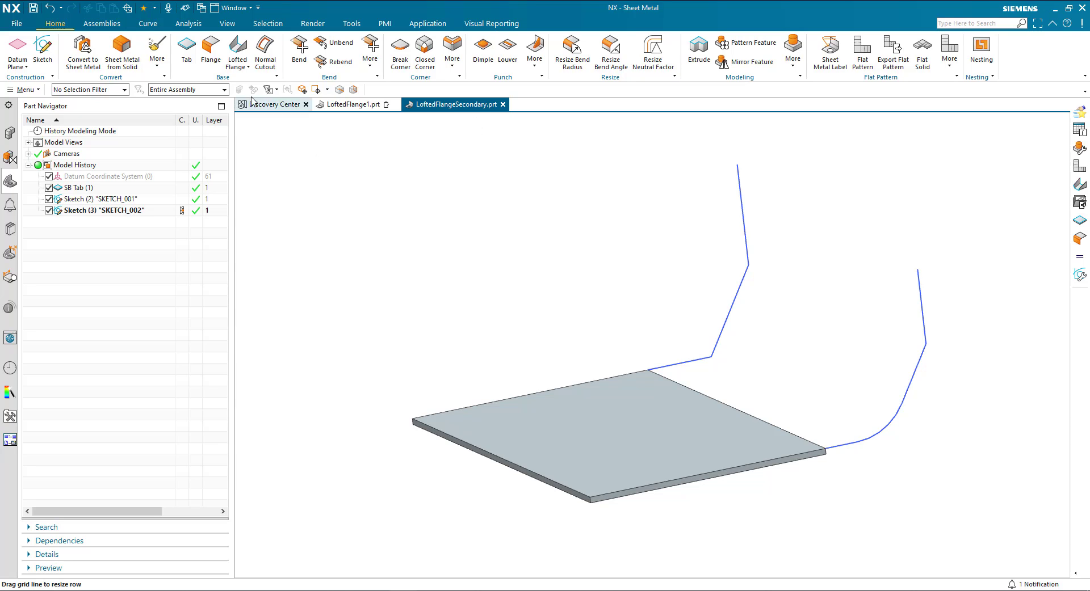
{"action": "left_click", "coordinate": [237, 51]}
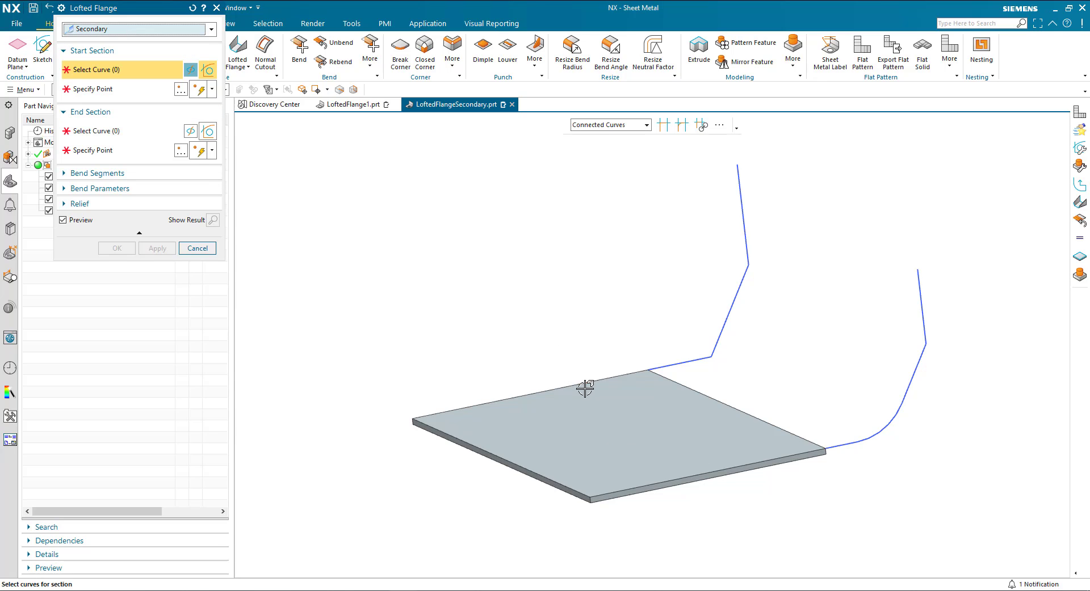
{"action": "left_click", "coordinate": [840, 448]}
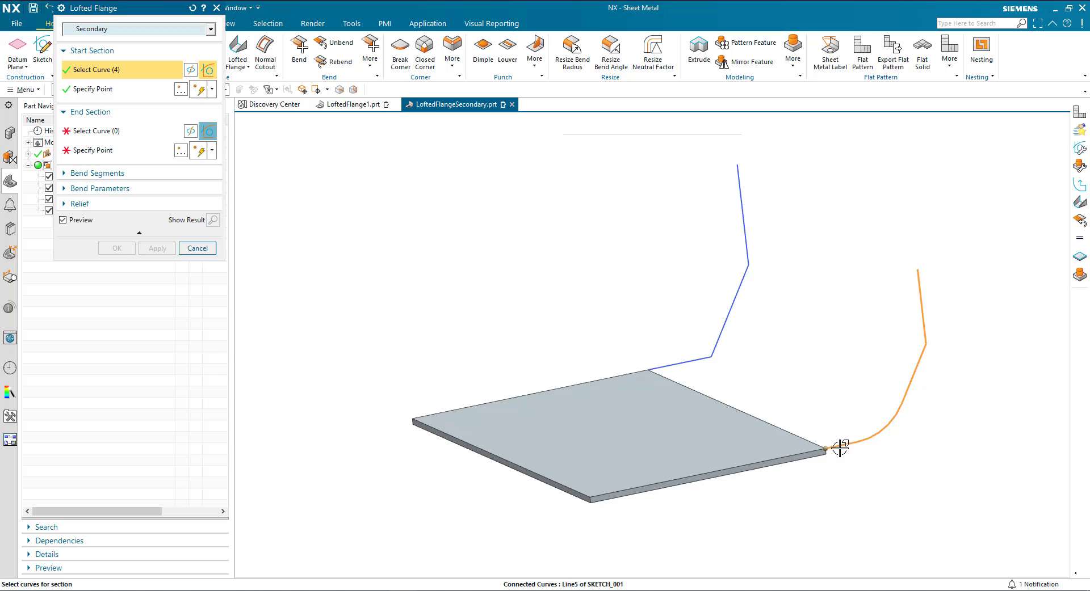
{"action": "left_click", "coordinate": [669, 368]}
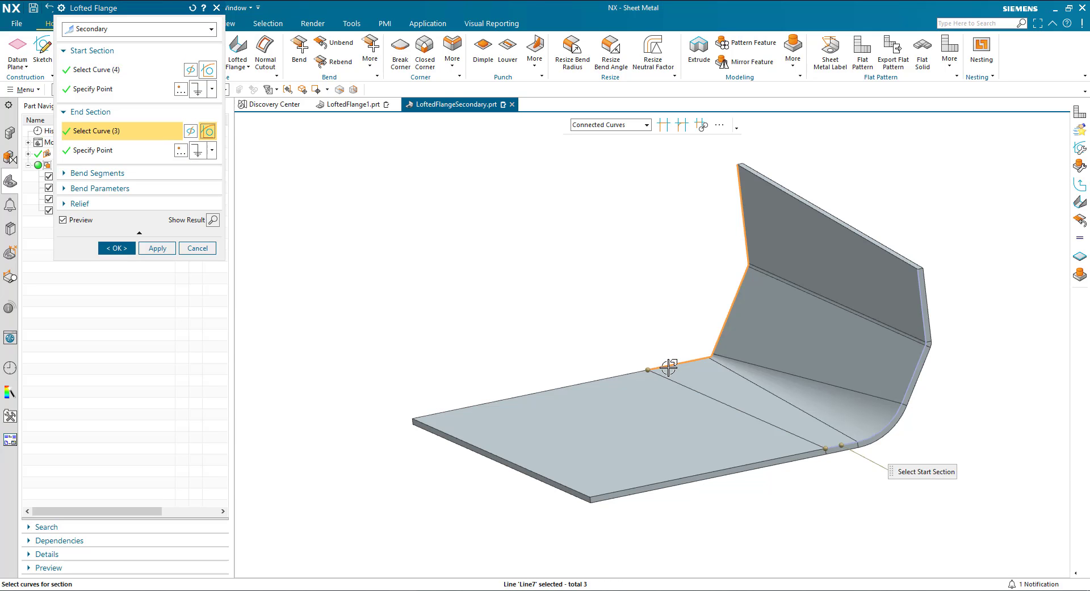
Step: Set the bending method to Bends with 5 bend segments and create the secondary flange
{"action": "left_click", "coordinate": [114, 173]}
{"action": "left_click", "coordinate": [173, 190]}
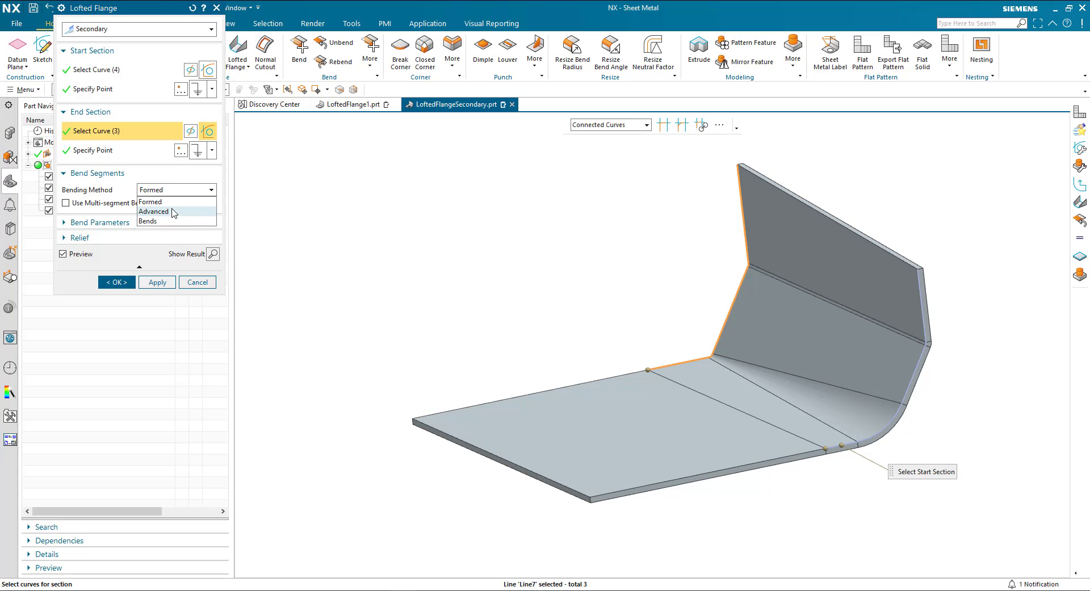
{"action": "left_click", "coordinate": [149, 221]}
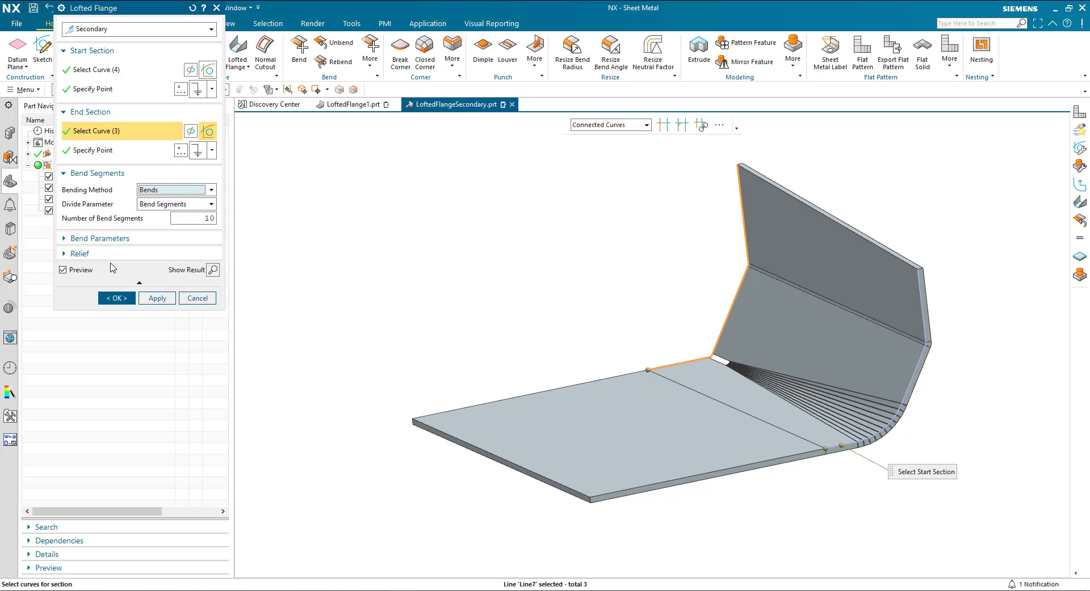
{"action": "double_click", "coordinate": [185, 219]}
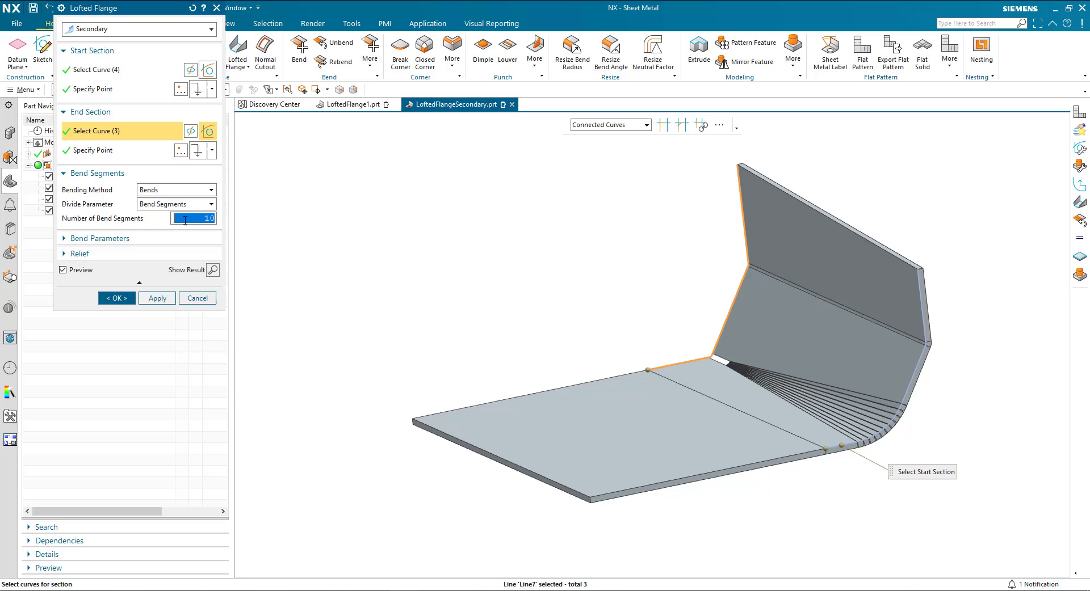
{"action": "type", "text": "5"}
{"action": "key", "text": "Return"}
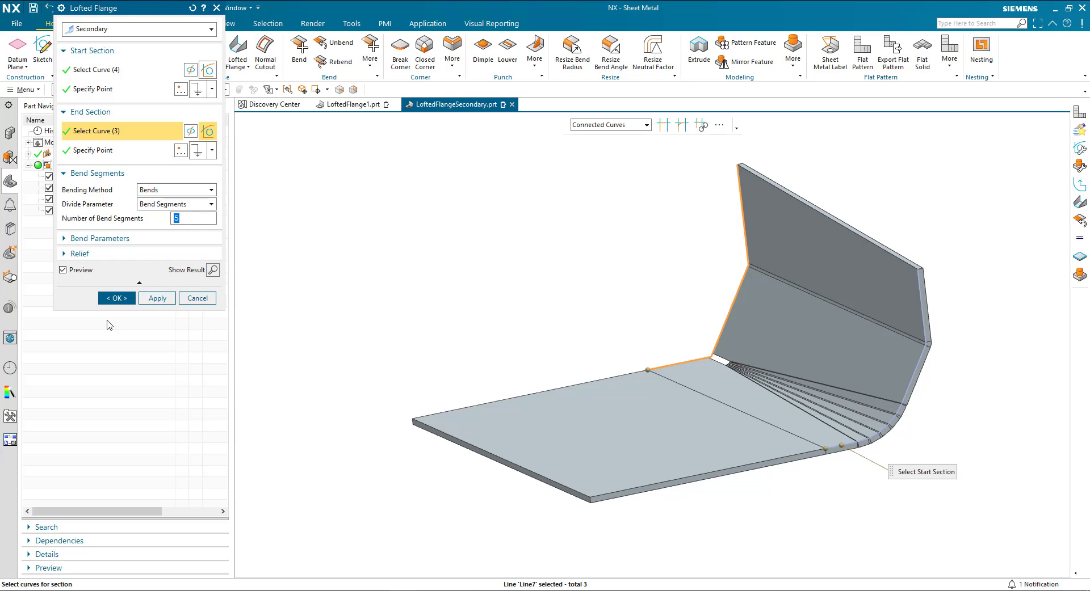
{"action": "left_click", "coordinate": [105, 299]}
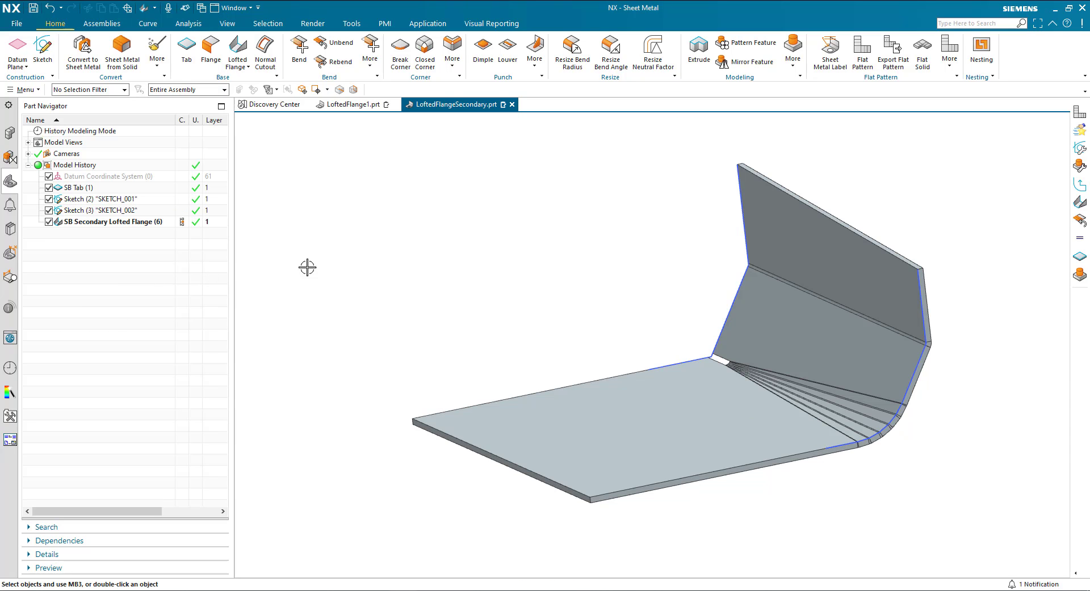
Step: Insert a sheet metal bend table and select the secondary flange's solid body as its source
{"action": "left_click", "coordinate": [386, 23]}
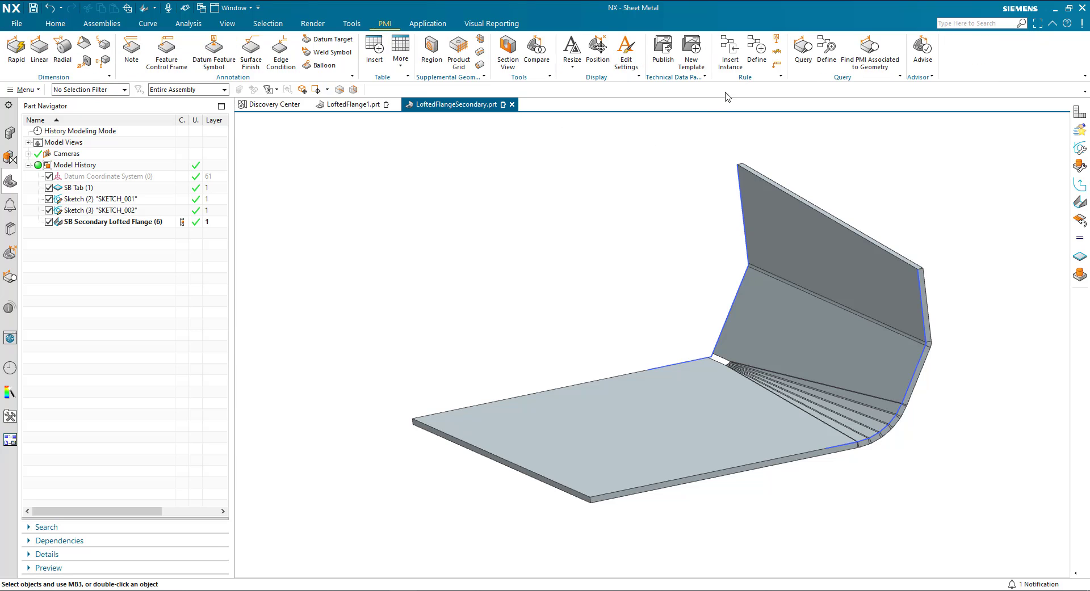
{"action": "left_click", "coordinate": [730, 50]}
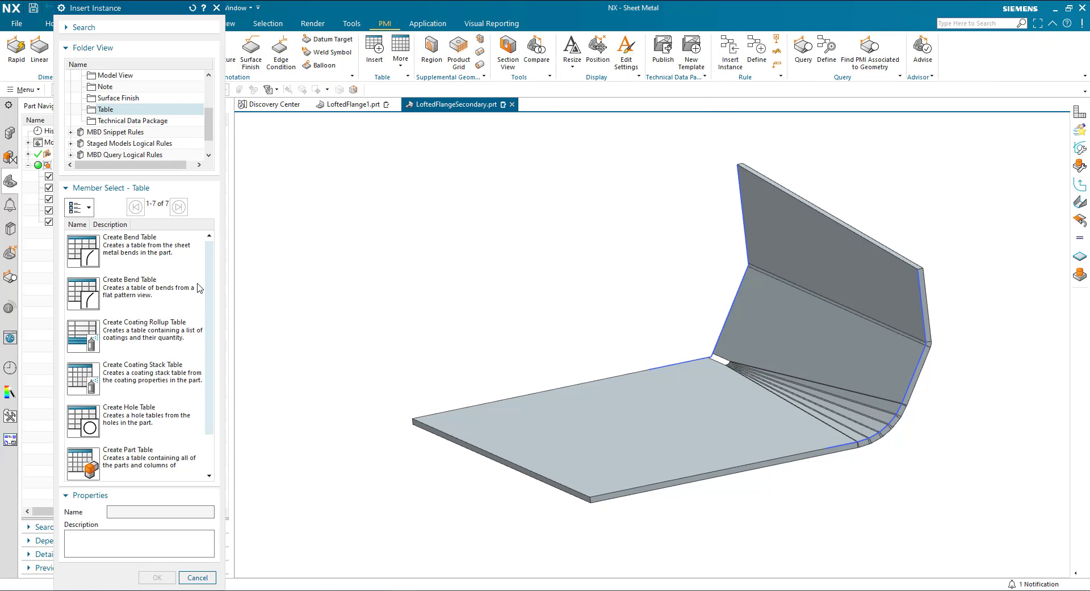
{"action": "left_click", "coordinate": [157, 270]}
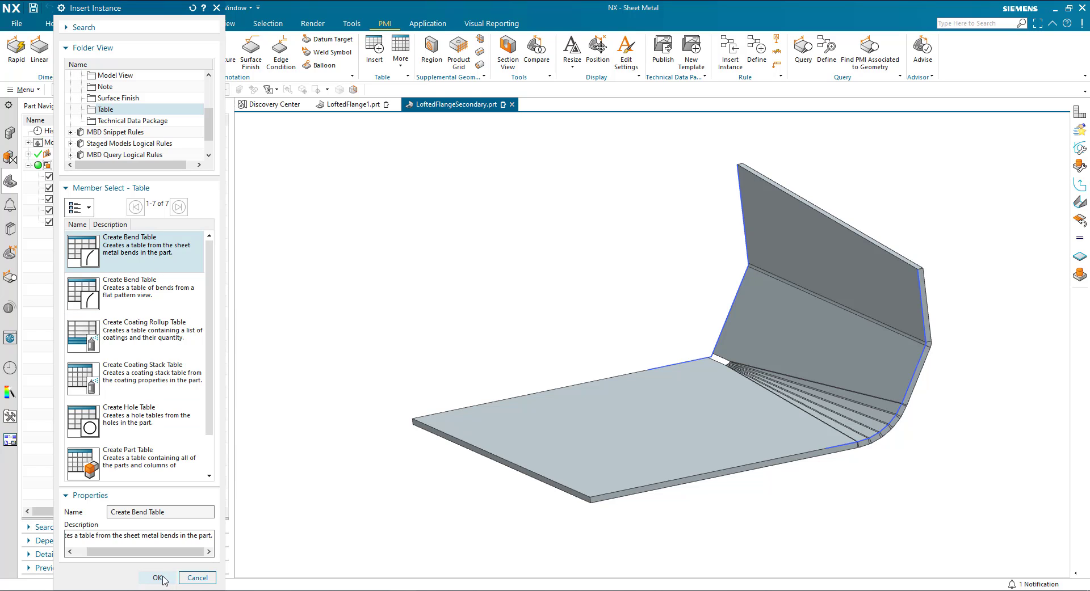
{"action": "left_click", "coordinate": [156, 578]}
{"action": "left_click", "coordinate": [653, 394]}
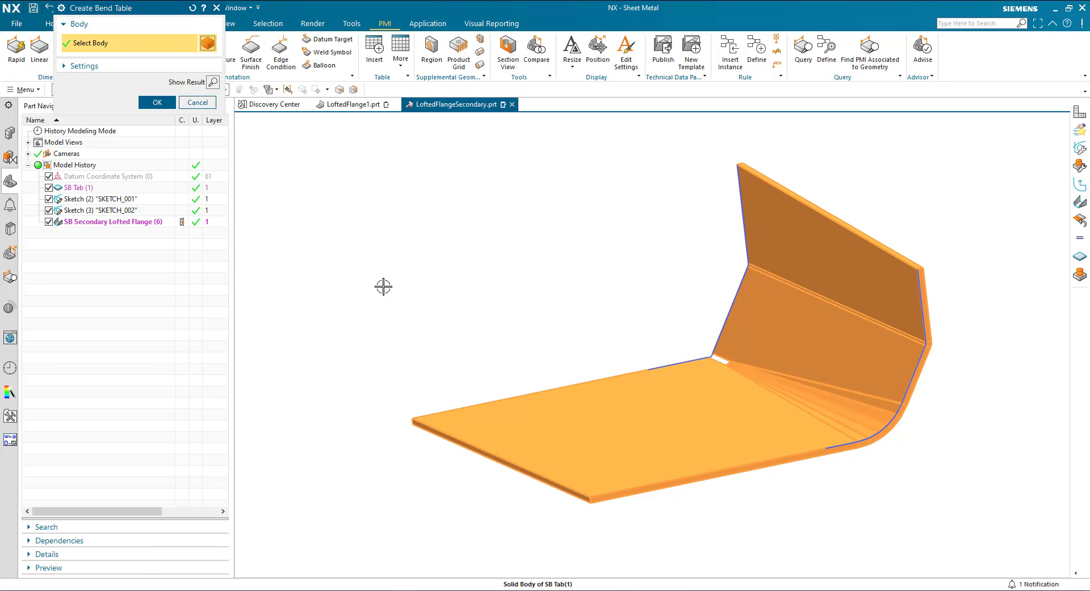
{"action": "left_click", "coordinate": [157, 104]}
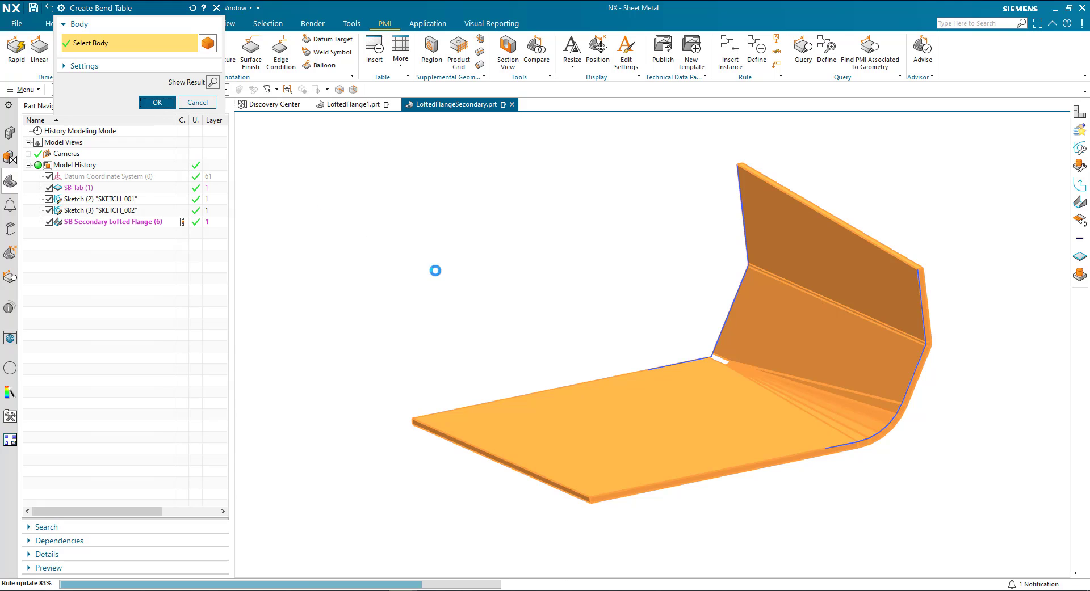